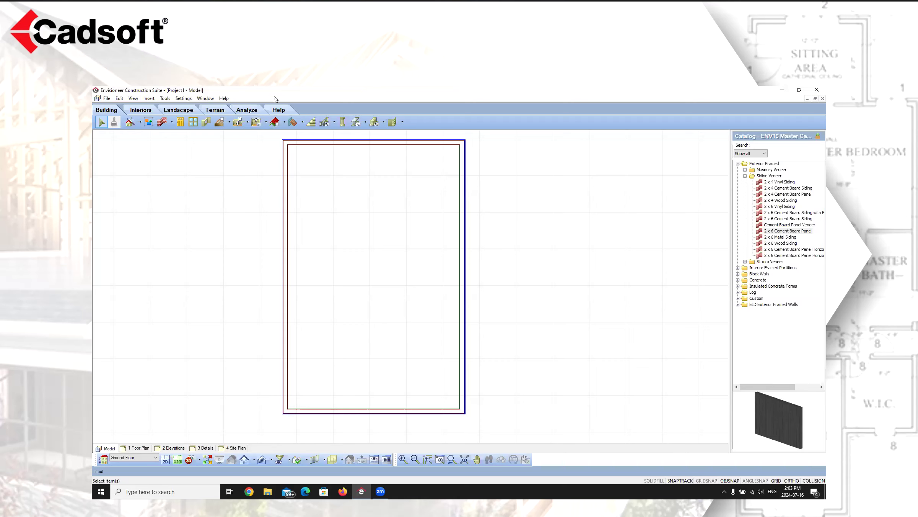
Insert a 6/12 Slope Hip Roof - Shingles over the rectangular wall perimeter and end the roof command
left_click(274, 122)
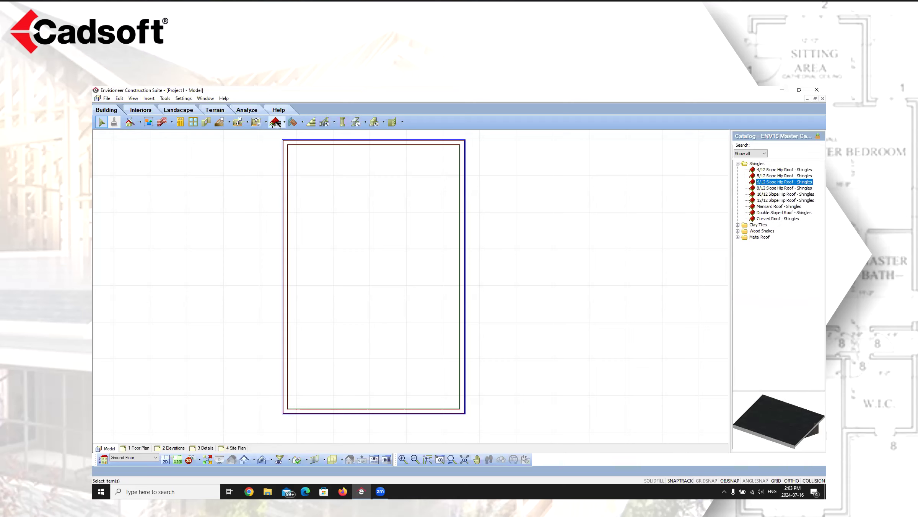
left_click(775, 182)
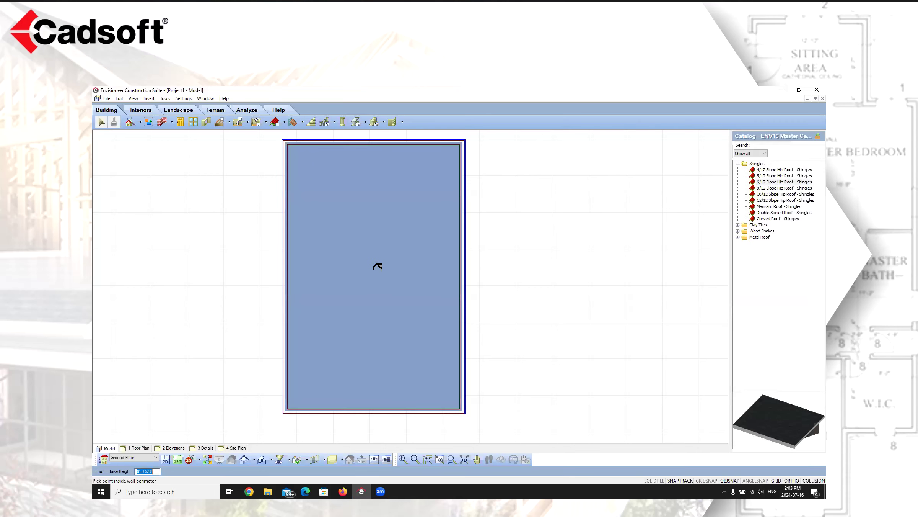
left_click(373, 264)
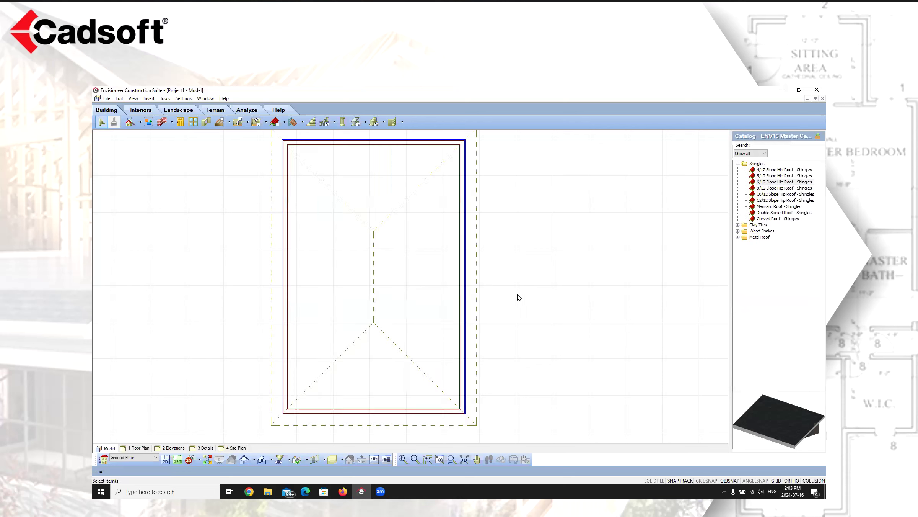
right_click(528, 300)
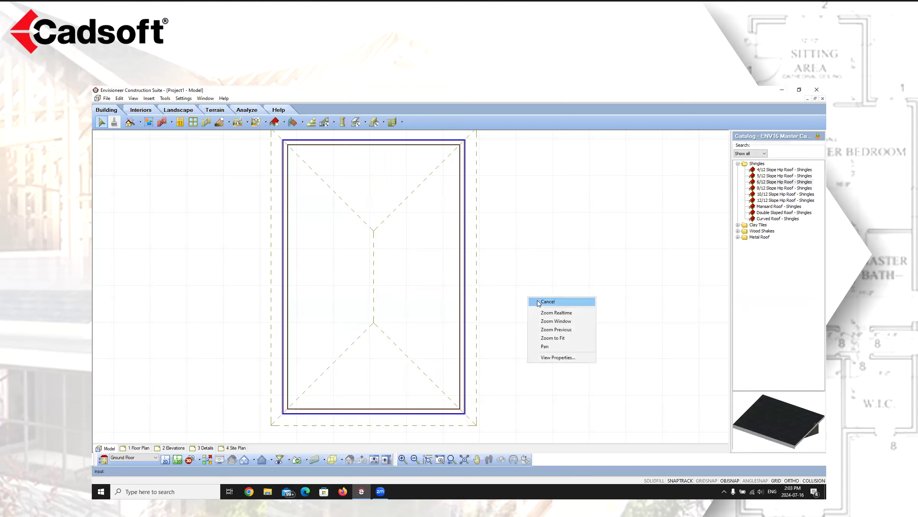
left_click(537, 302)
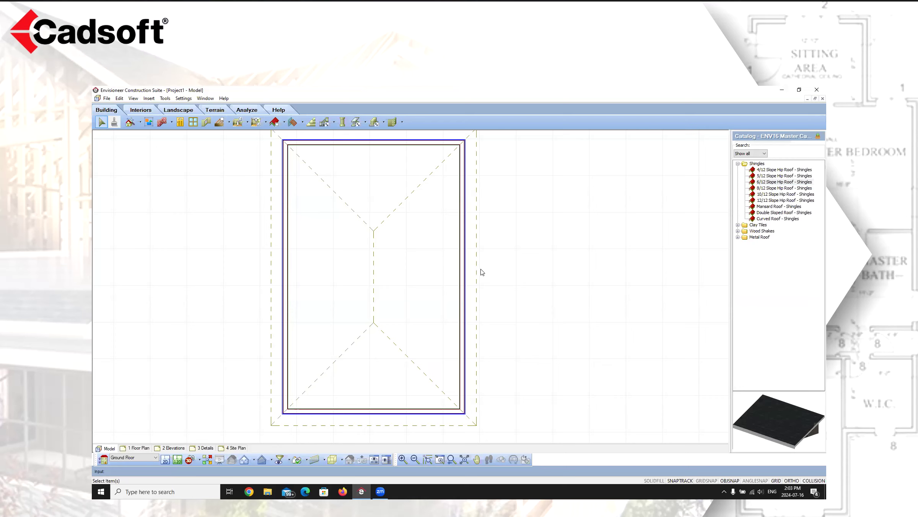
Open the hip roof's properties and examine its slope type options and basic parameters
left_click(477, 271)
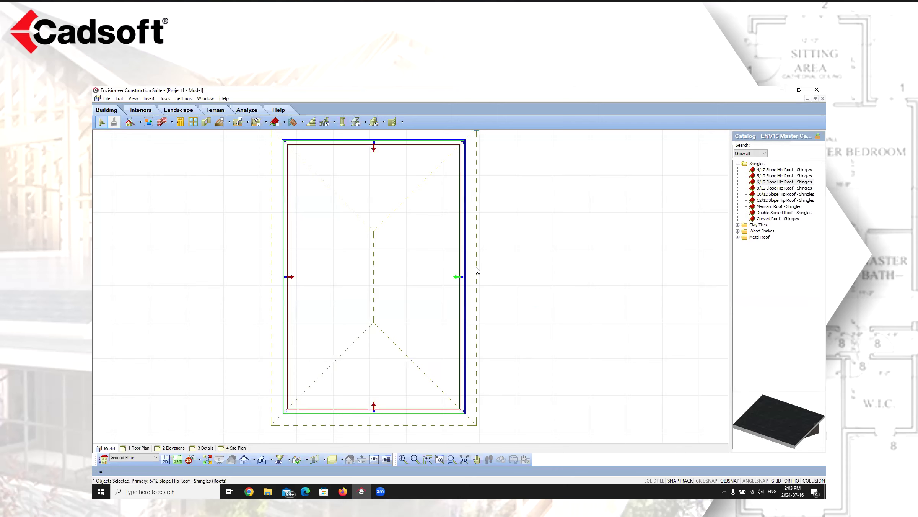
right_click(477, 271)
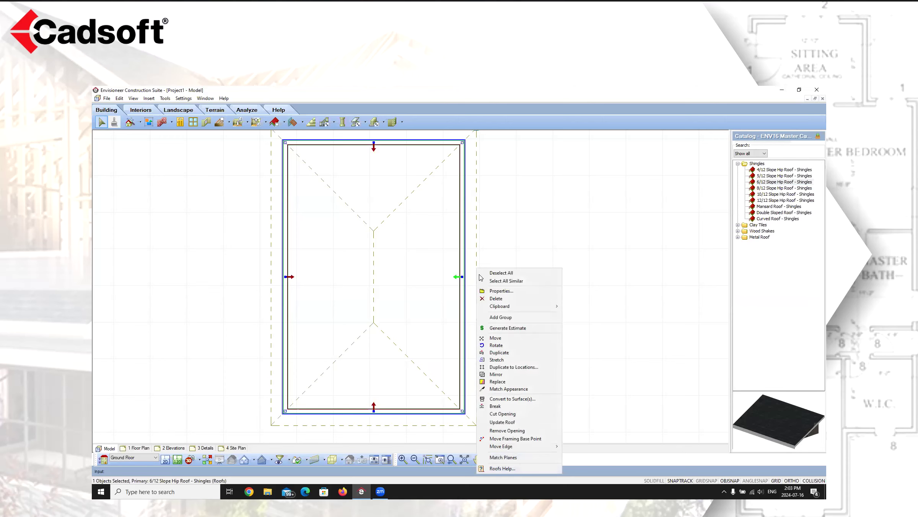
left_click(497, 292)
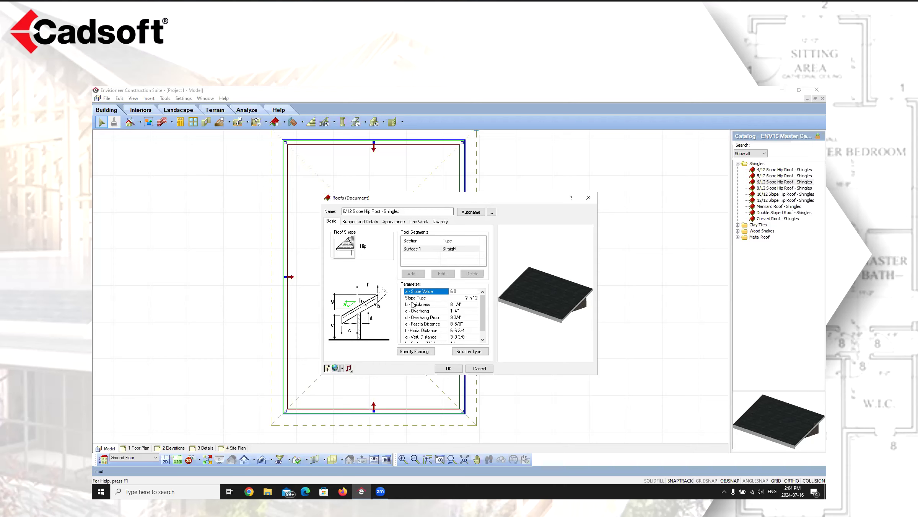
left_click(473, 301)
left_click(476, 298)
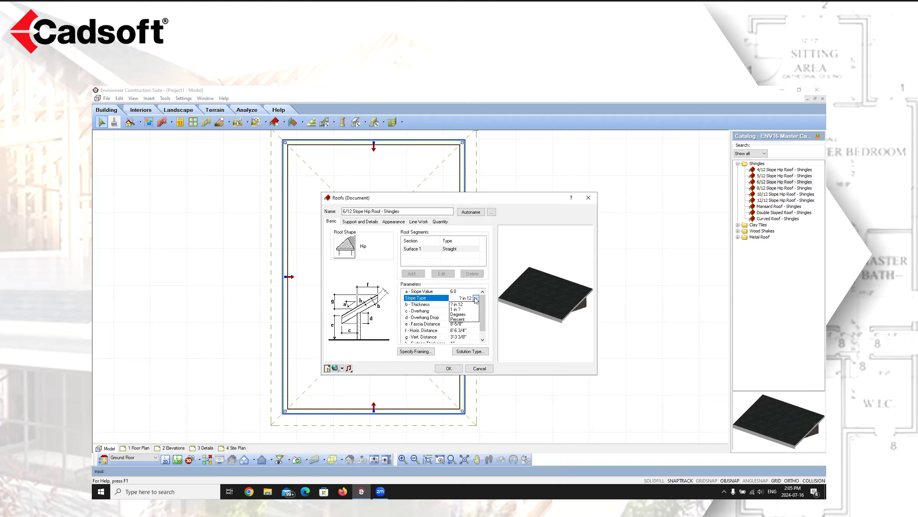
left_click(457, 305)
scroll(483, 322, "down", 1)
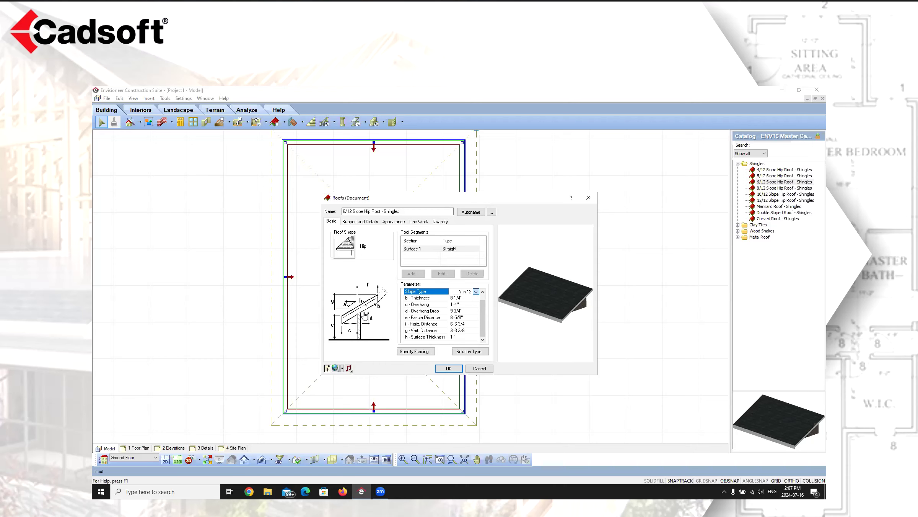
Open the roof framing specification and examine its members, including the gable ladder's inclusion and extension options
left_click(416, 351)
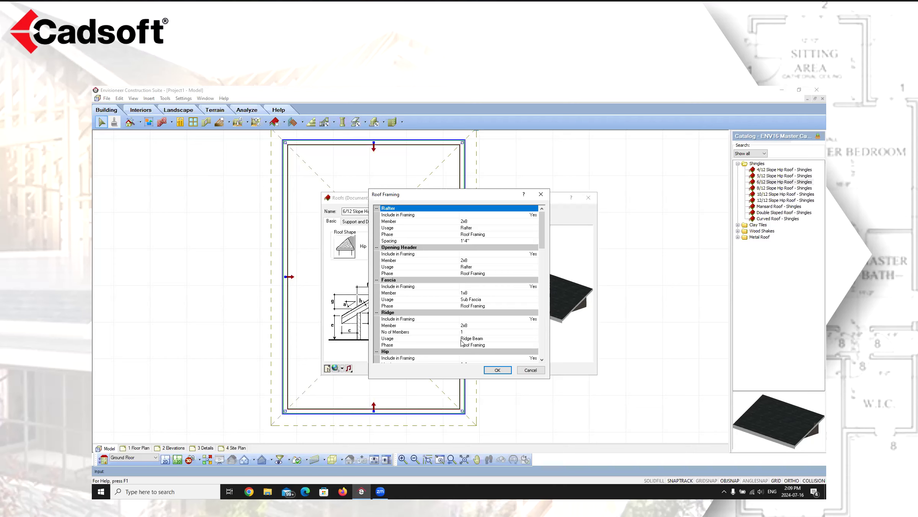
scroll(502, 296, "down", 2)
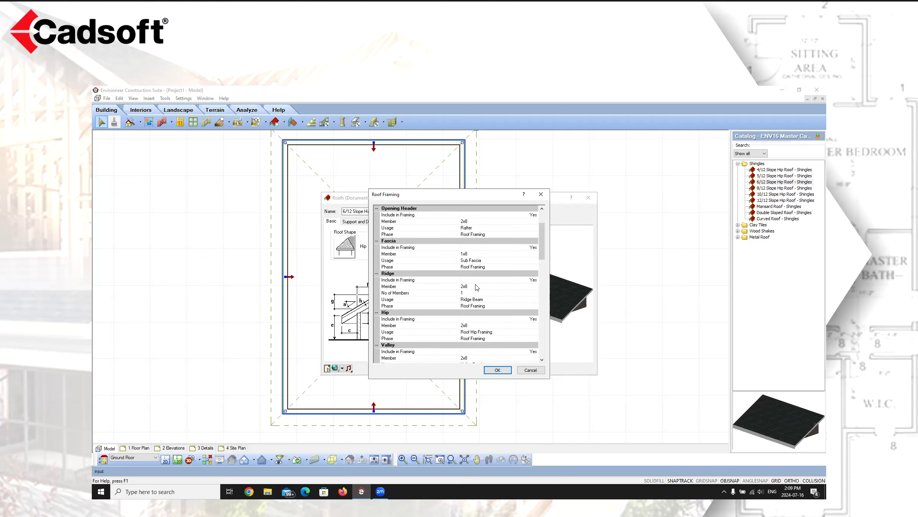
scroll(477, 287, "down", 6)
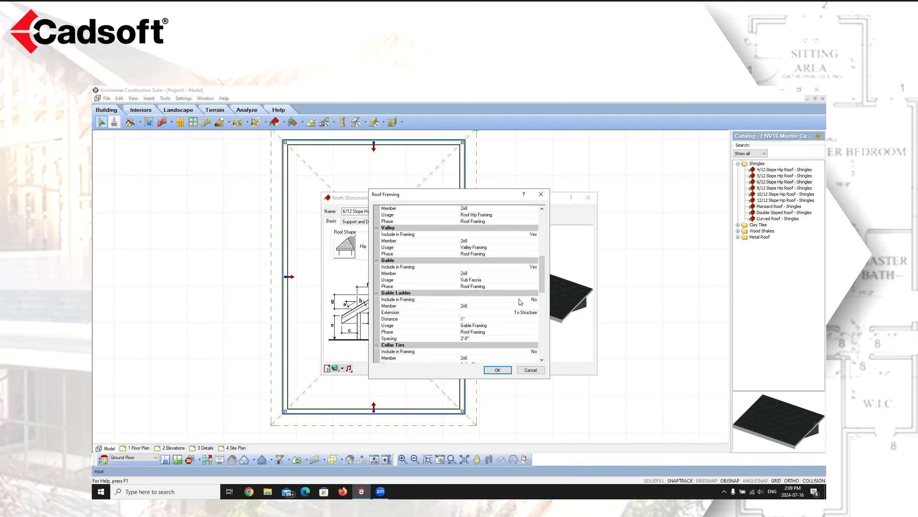
scroll(519, 302, "down", 2)
scroll(517, 303, "down", 1)
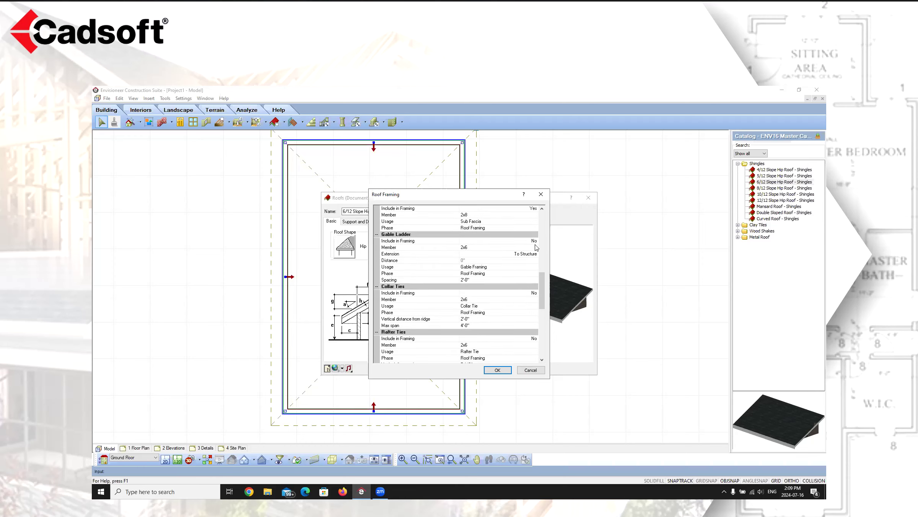
left_click(535, 241)
left_click(535, 241)
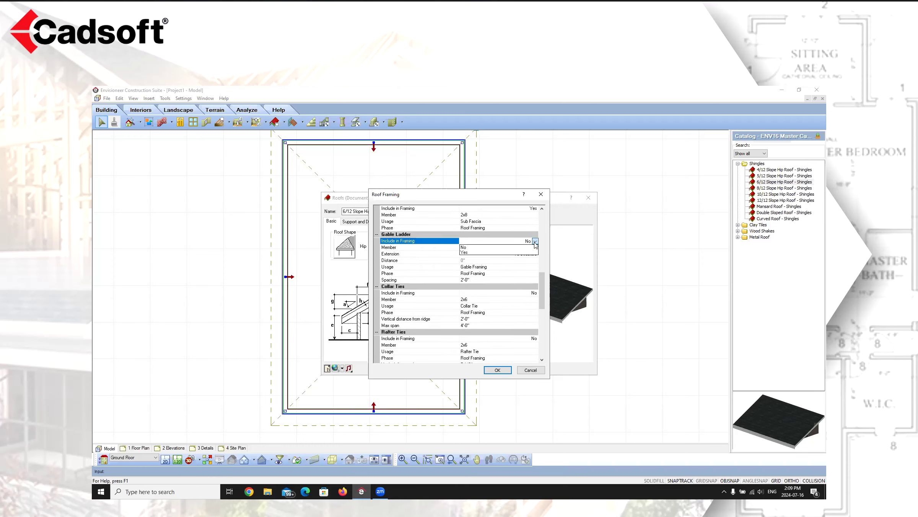
left_click(476, 248)
left_click(521, 255)
left_click(535, 254)
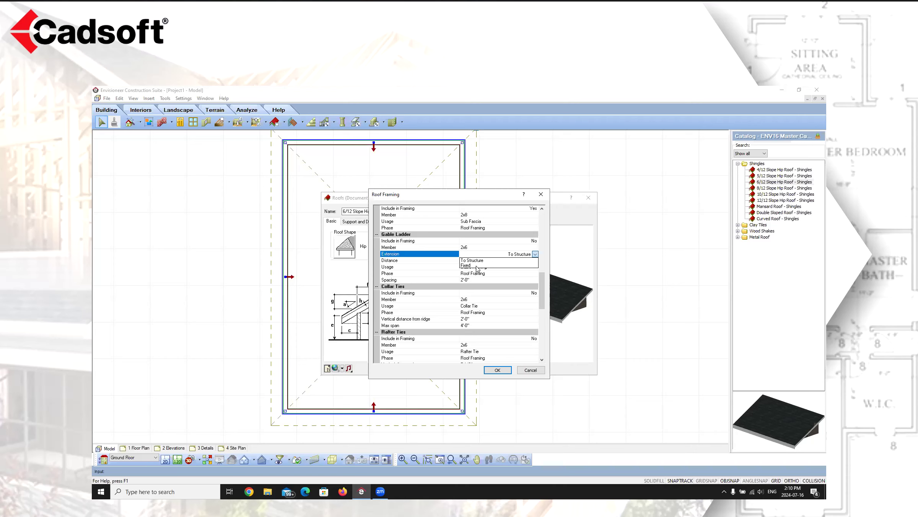
left_click(417, 254)
Review the collar tie, rafter tie, purlin and batten framing settings, and close the framing specification without saving
scroll(475, 305, "down", 1)
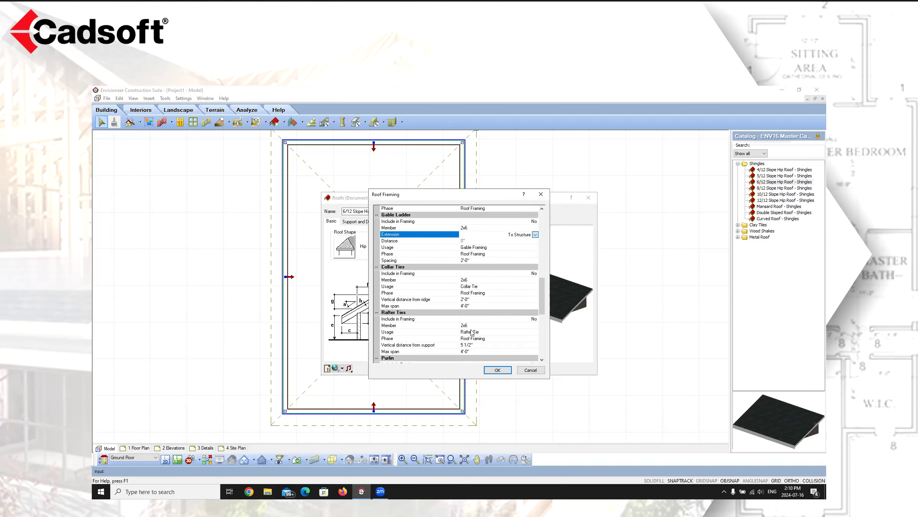
scroll(473, 331, "down", 8)
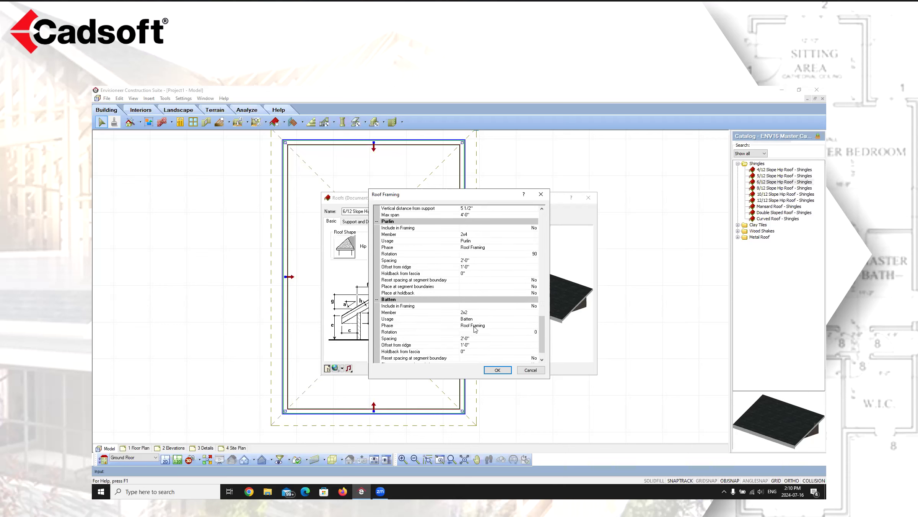
scroll(474, 328, "down", 1)
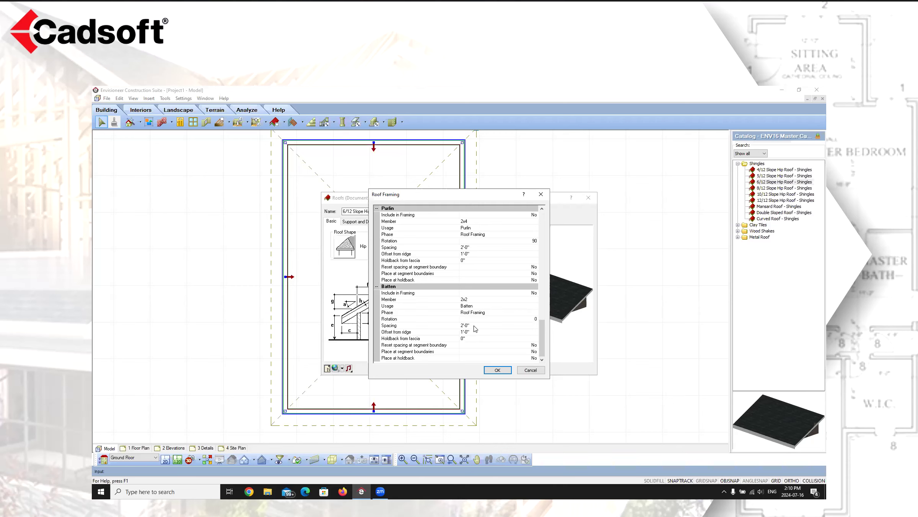
left_click(536, 369)
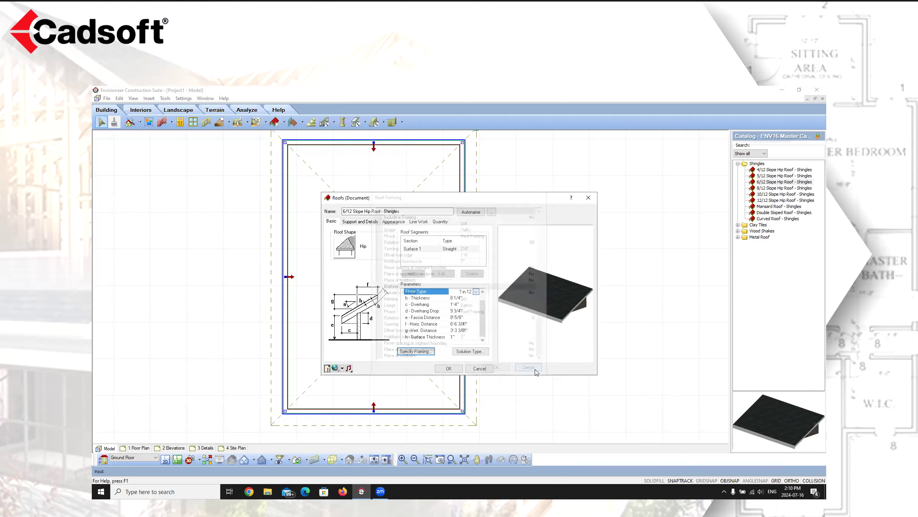
Try the Truss support type in the roof's support details, restore Rafter, and accept the roof properties
left_click(360, 221)
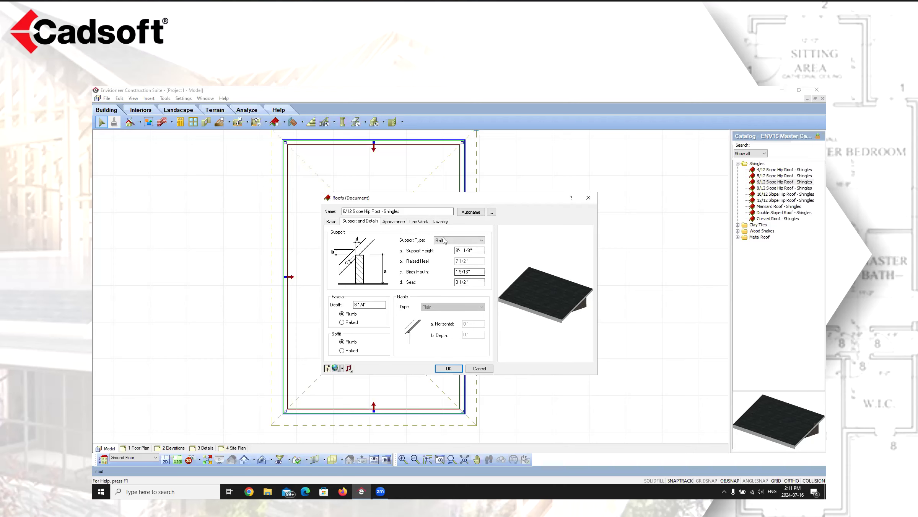
left_click(474, 251)
left_click(468, 240)
left_click(451, 252)
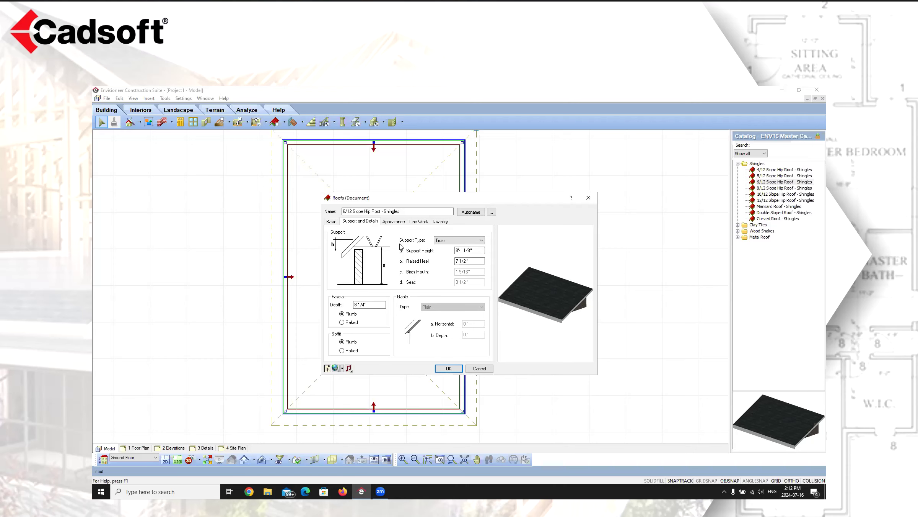
left_click(477, 251)
left_click(470, 261)
left_click(473, 239)
left_click(446, 253)
left_click(448, 368)
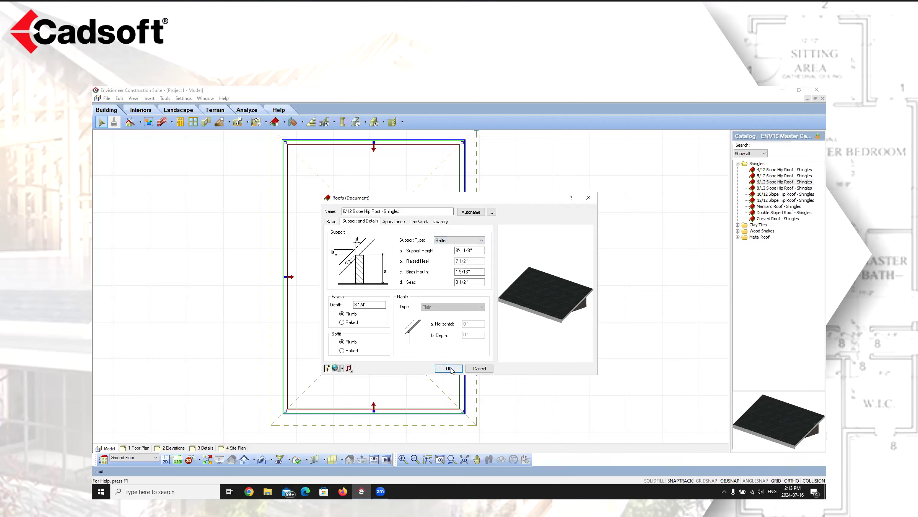
Change the roof shape to Gable on the two short end edges of the roof
scroll(416, 344, "down", 1)
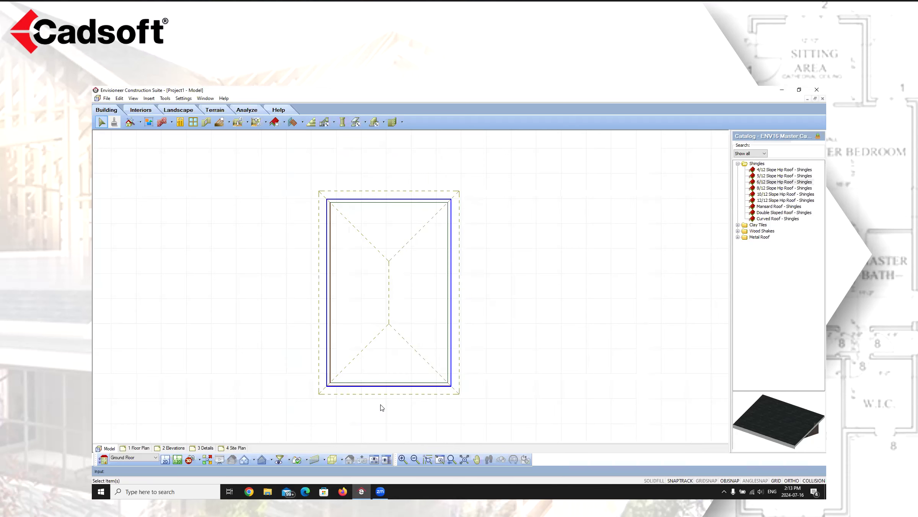
left_click(386, 394)
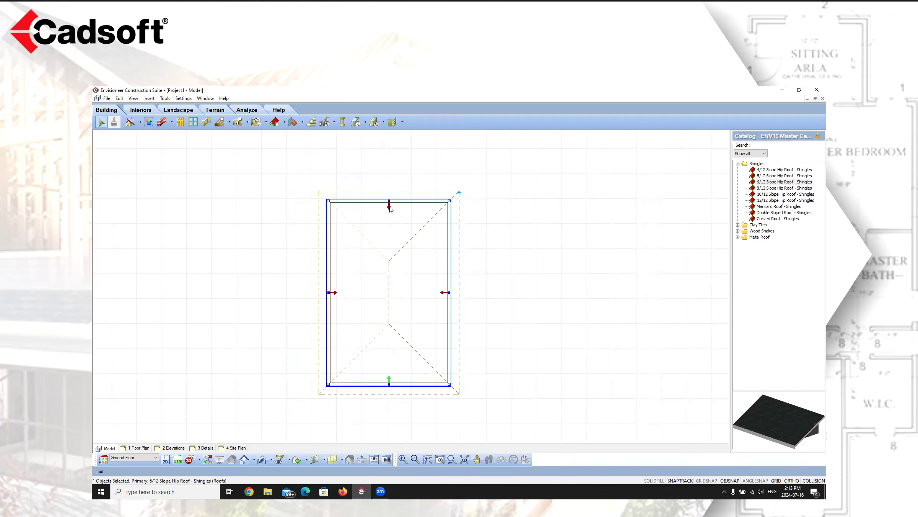
right_click(389, 206)
left_click(413, 229)
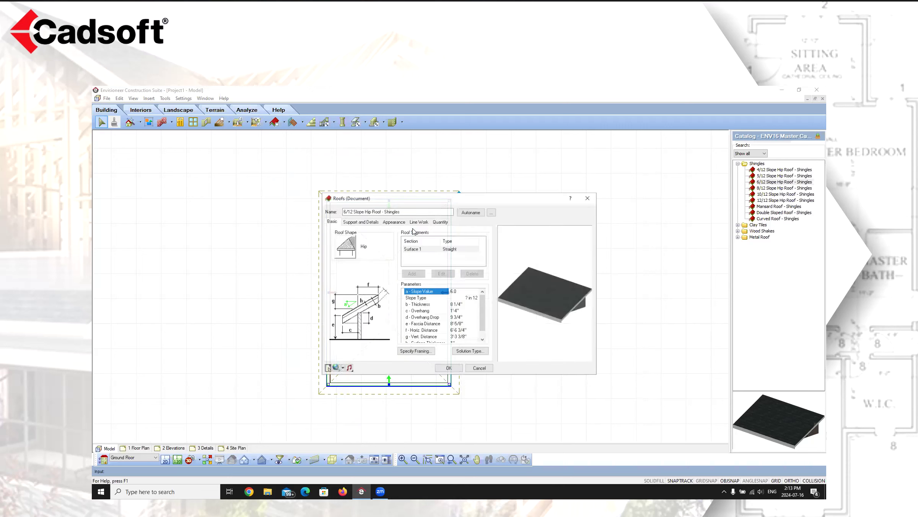
left_click(351, 249)
double_click(447, 261)
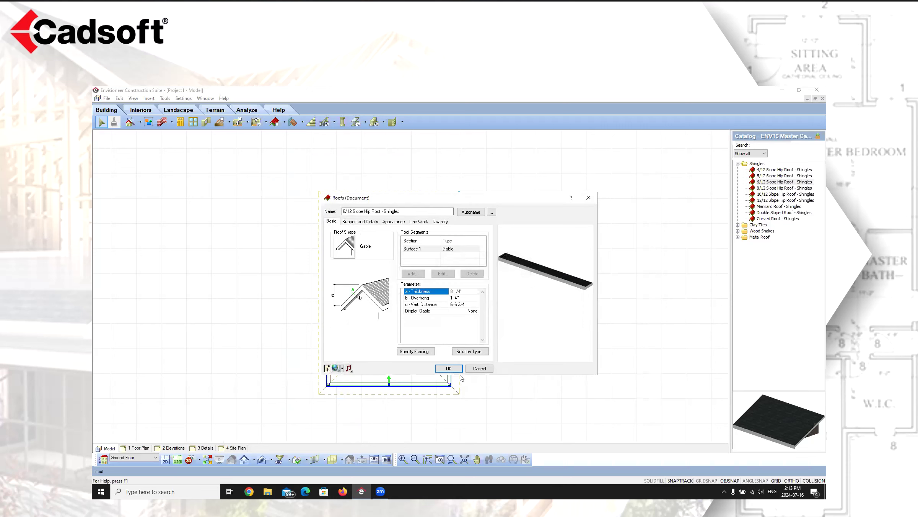
Include the gable ladder in the framing of the gable ends and apply the roof properties
left_click(416, 352)
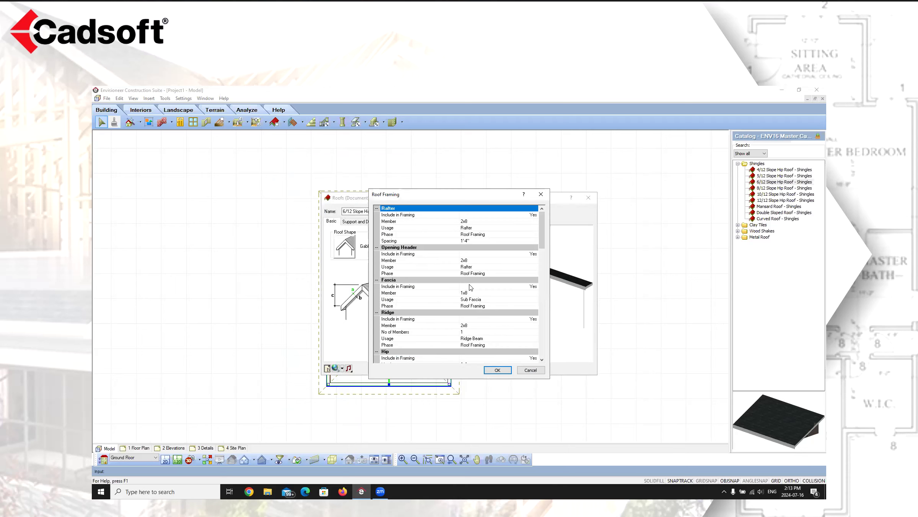
scroll(488, 274, "down", 8)
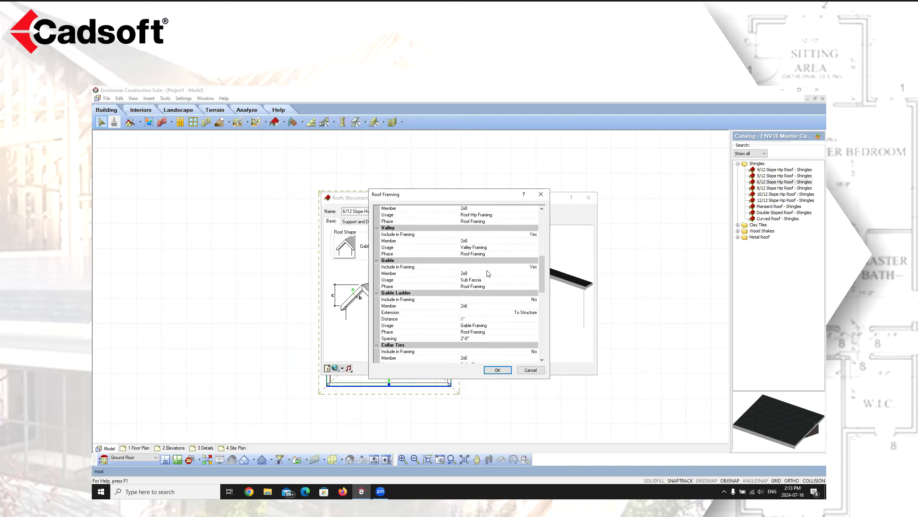
left_click(536, 300)
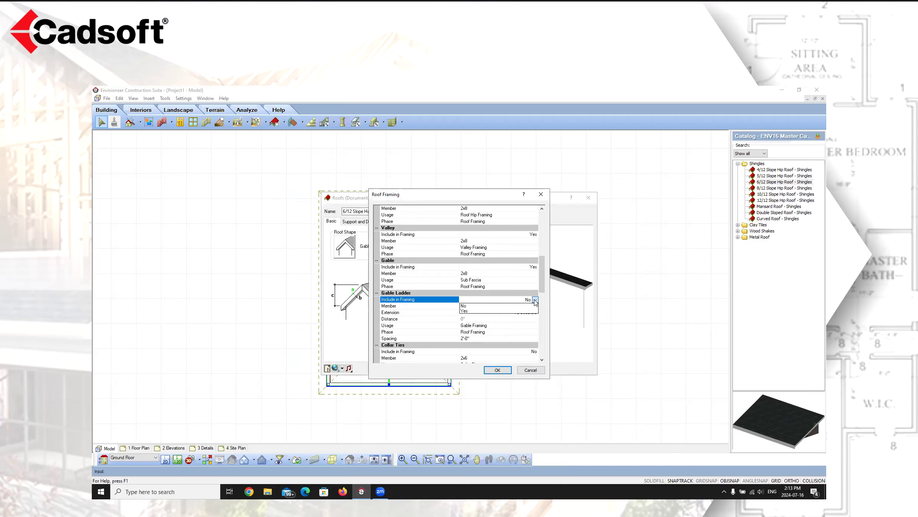
left_click(465, 310)
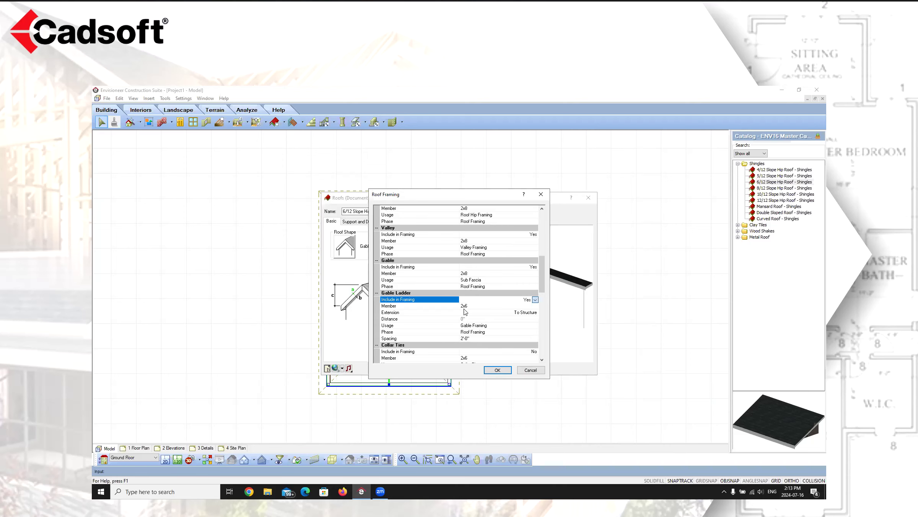
left_click(497, 370)
left_click(472, 351)
left_click(551, 349)
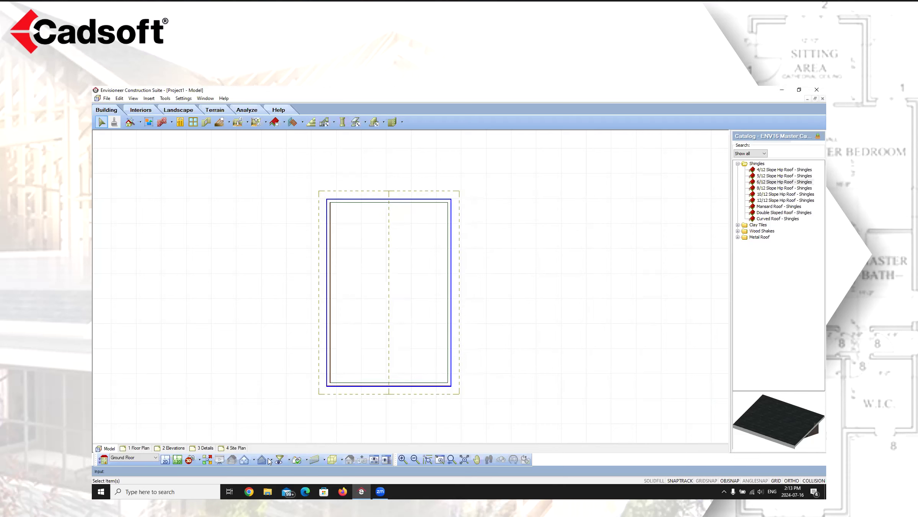
Show the building's framing in plan and inspect the ladder framing at the gable overhangs
left_click(316, 461)
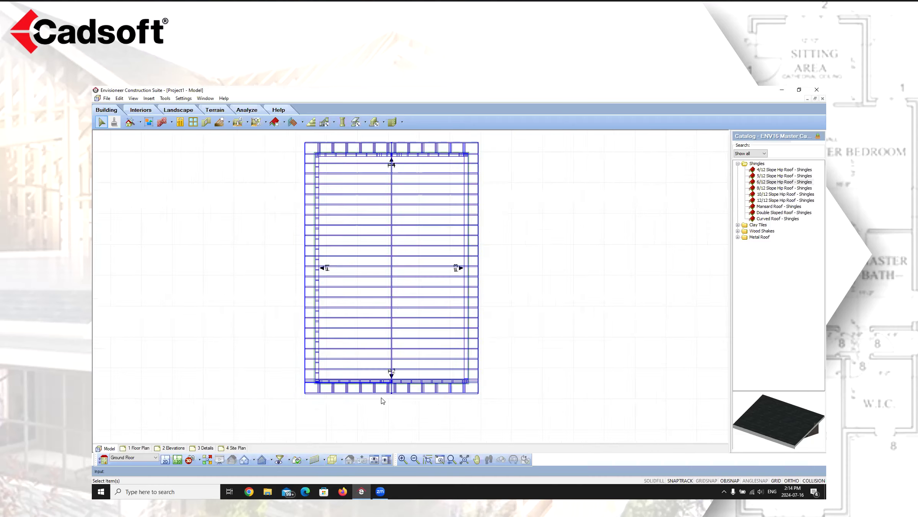
scroll(381, 399, "up", 3)
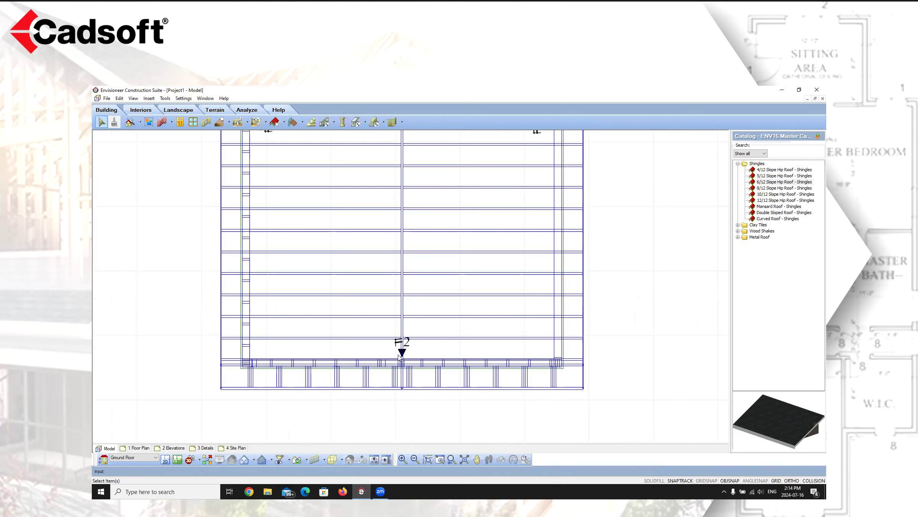
scroll(332, 381, "down", 3)
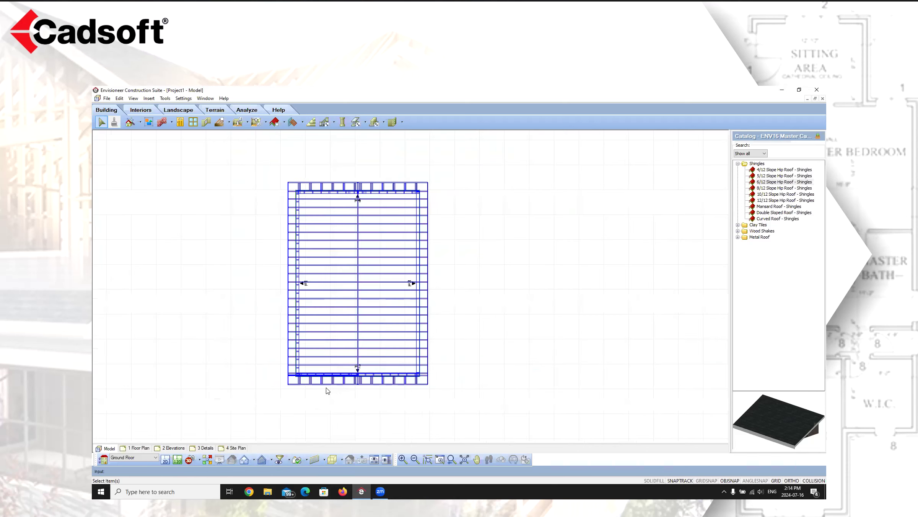
Hide the framing in plan and set the Gable Ladder extension in the roof's framing specification to Fixed
left_click(324, 459)
left_click(328, 440)
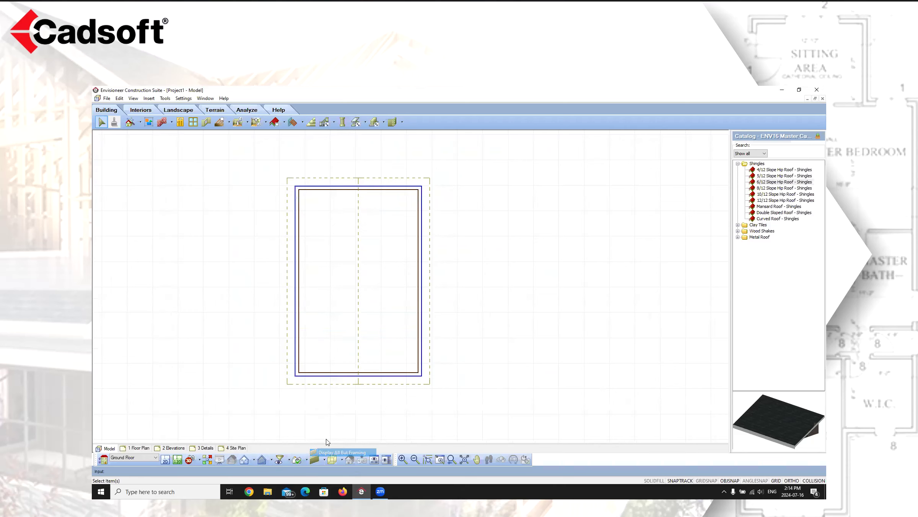
left_click(378, 246)
right_click(358, 193)
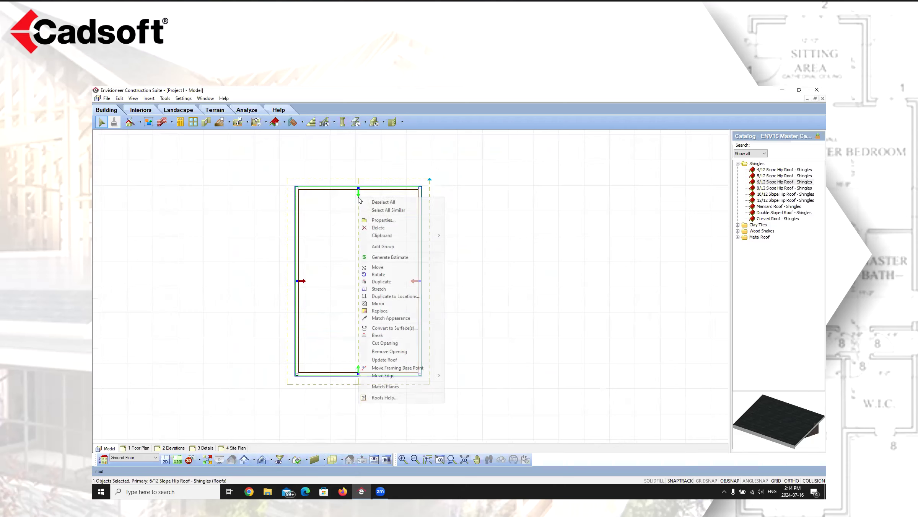
left_click(381, 219)
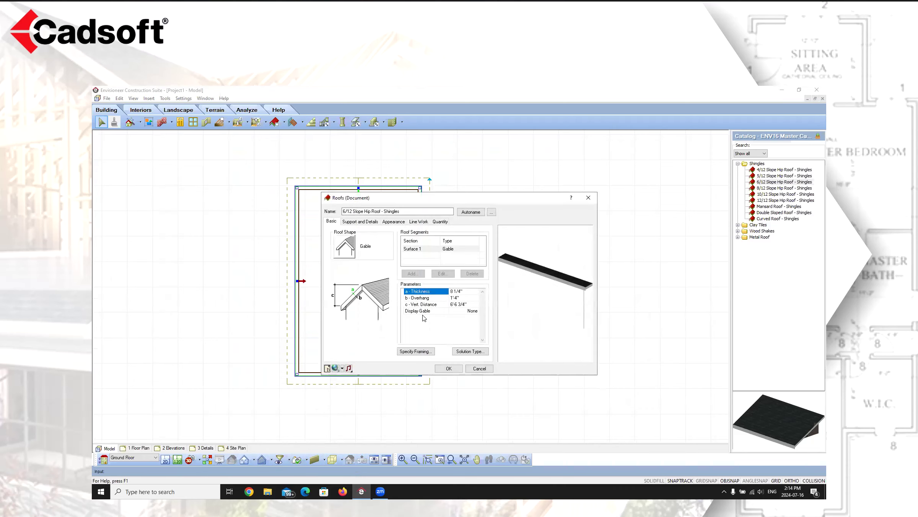
left_click(417, 352)
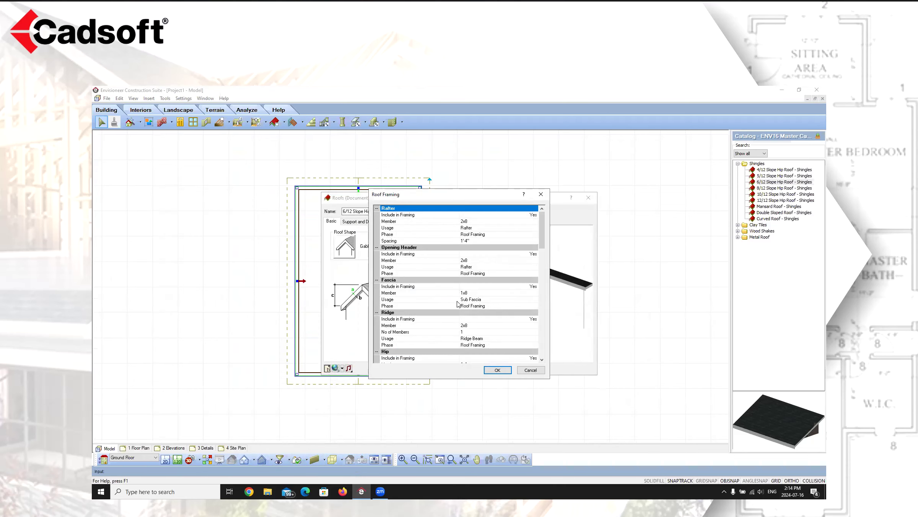
scroll(476, 309, "down", 7)
scroll(475, 308, "down", 1)
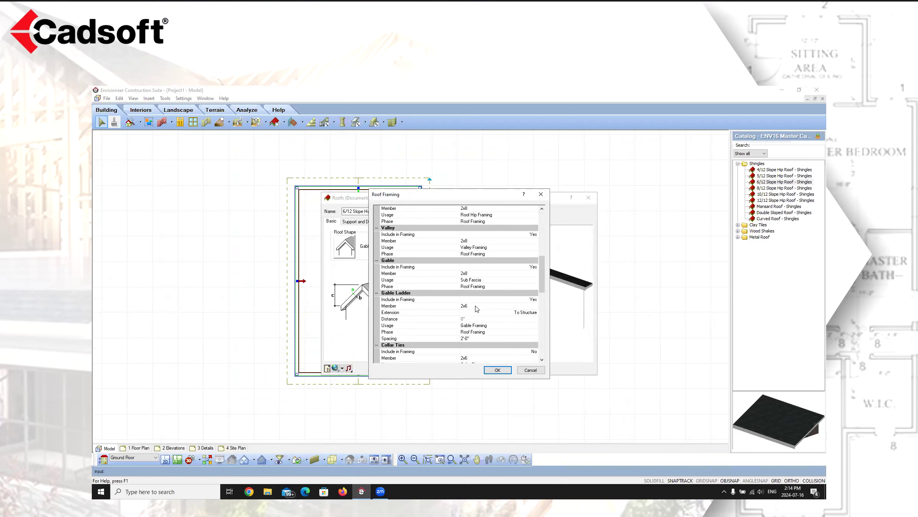
left_click(521, 316)
left_click(535, 312)
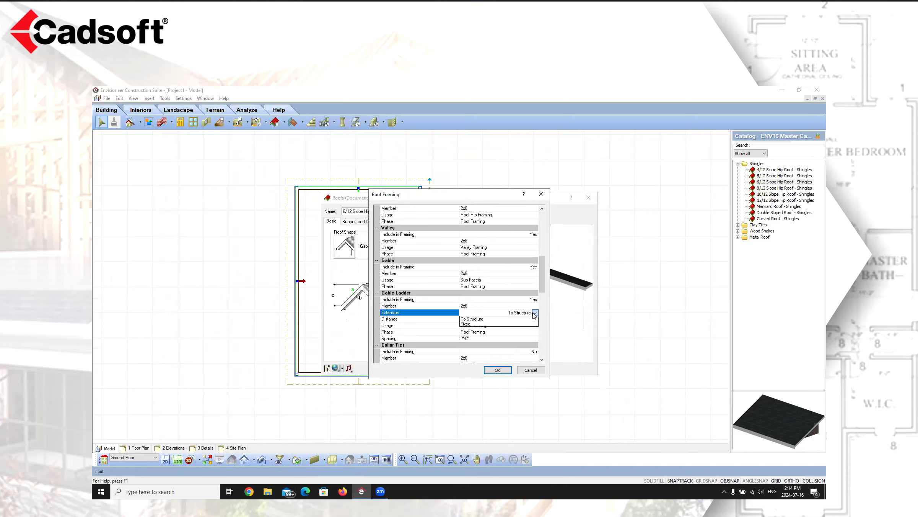
left_click(472, 325)
Set the gable ladder distance to 3'-0" and apply the framing and roof properties
scroll(474, 327, "down", 9)
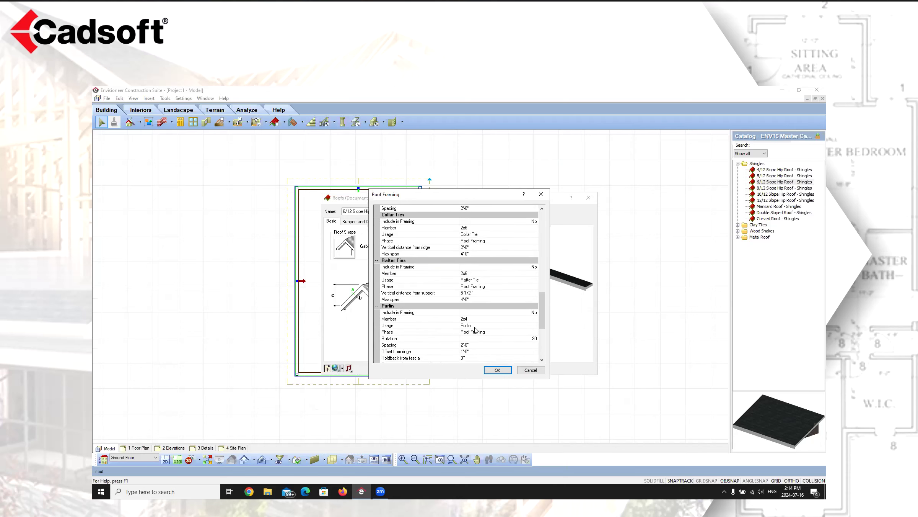
scroll(475, 328, "up", 5)
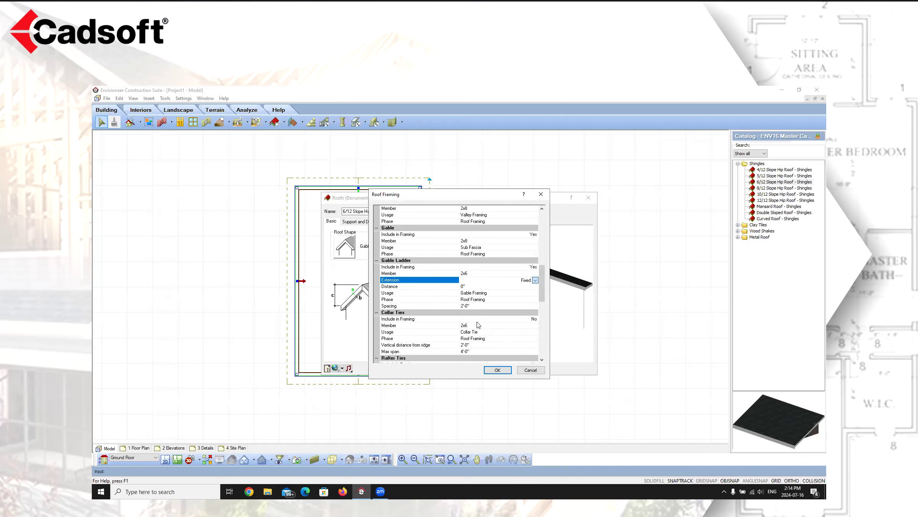
left_click(474, 287)
type("3")
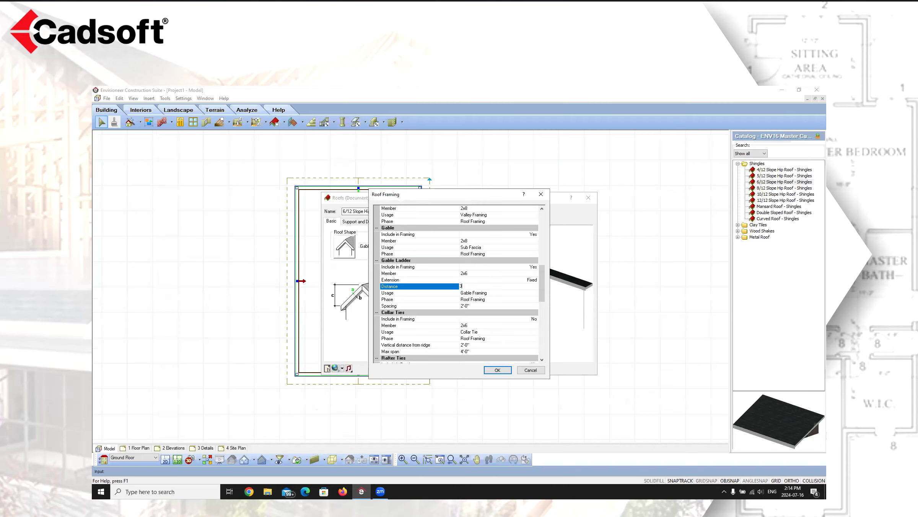
left_click(502, 293)
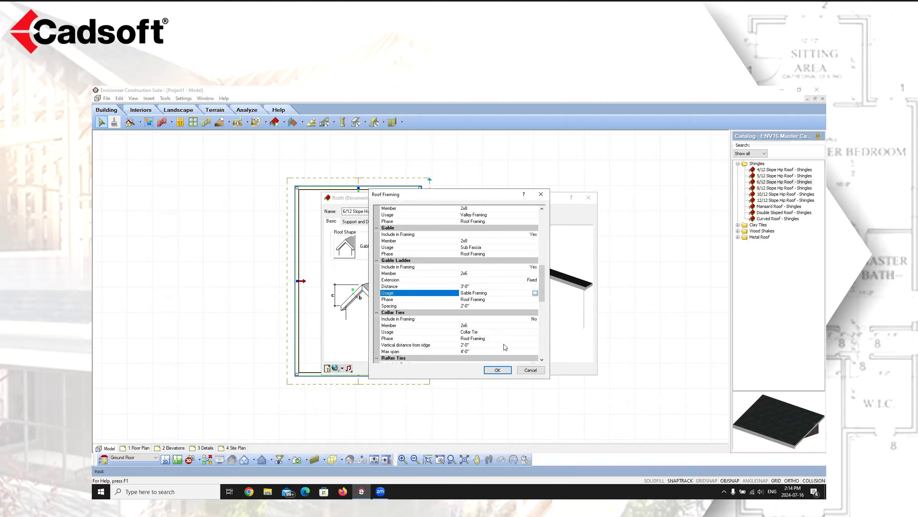
left_click(498, 369)
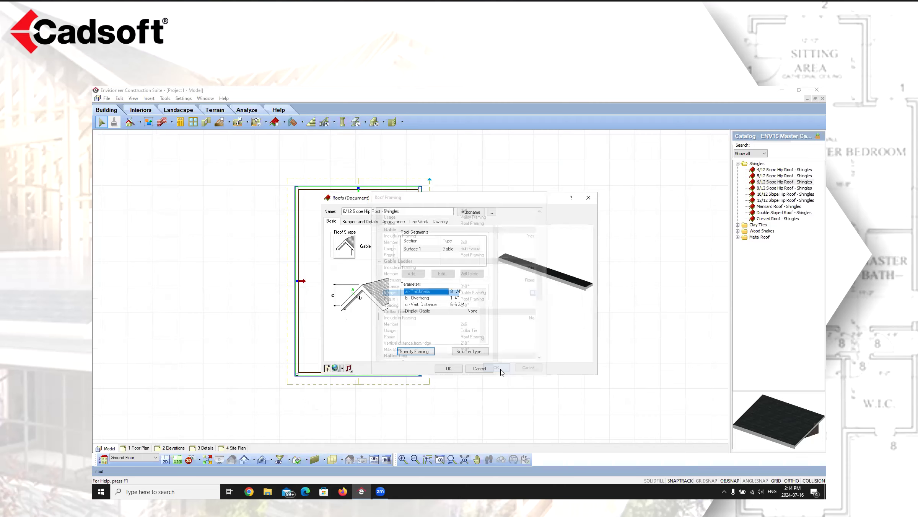
left_click(449, 370)
left_click(477, 369)
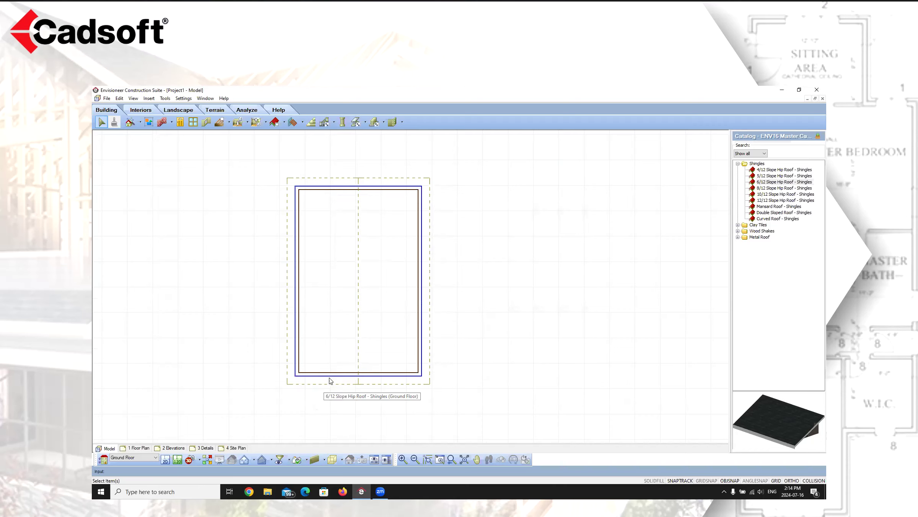
Display the framing in plan and inspect the extended gable ladders at the lower gable end
left_click(324, 461)
left_click(337, 460)
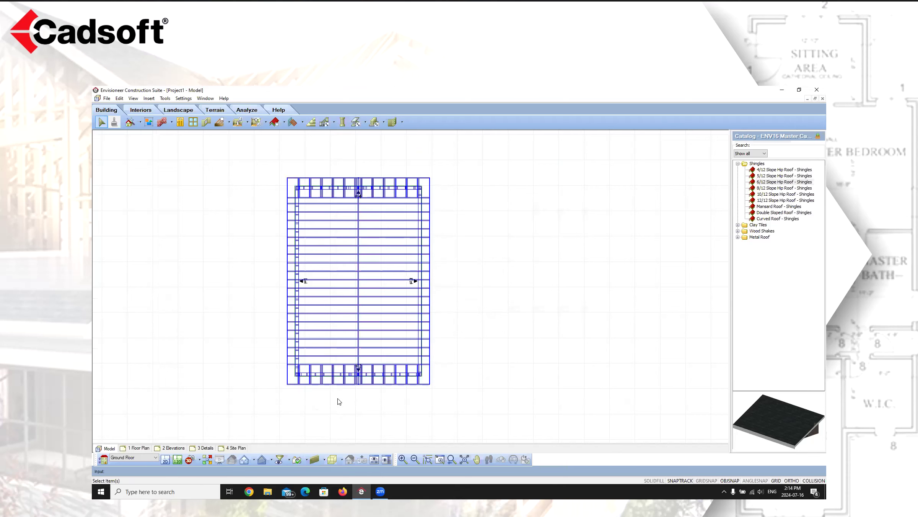
scroll(339, 399, "up", 1)
scroll(339, 398, "up", 3)
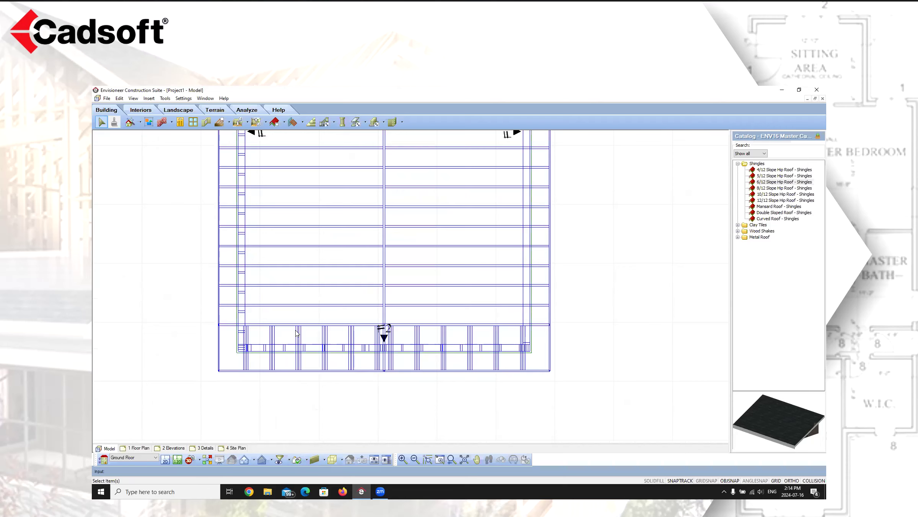
Show the framed building in 3D Perspective, change the rendering display, and walk around to inspect the gable ladder
left_click(199, 460)
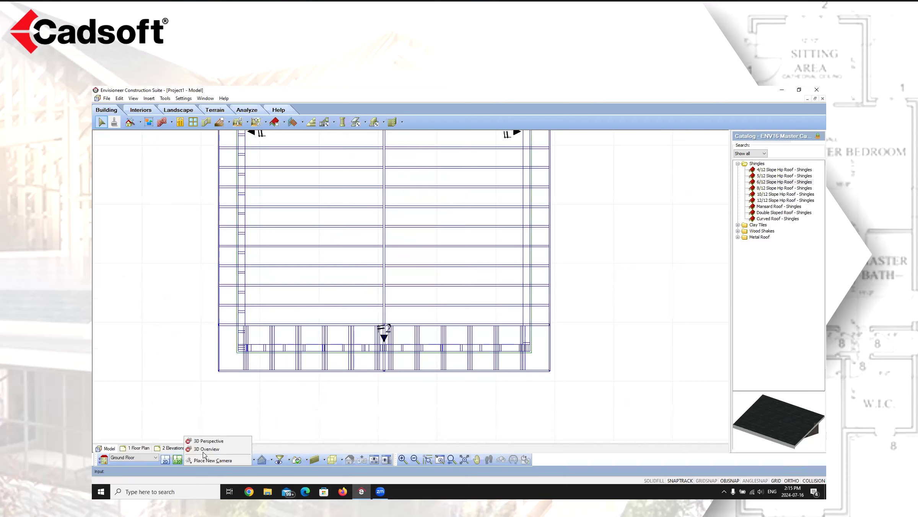
left_click(212, 441)
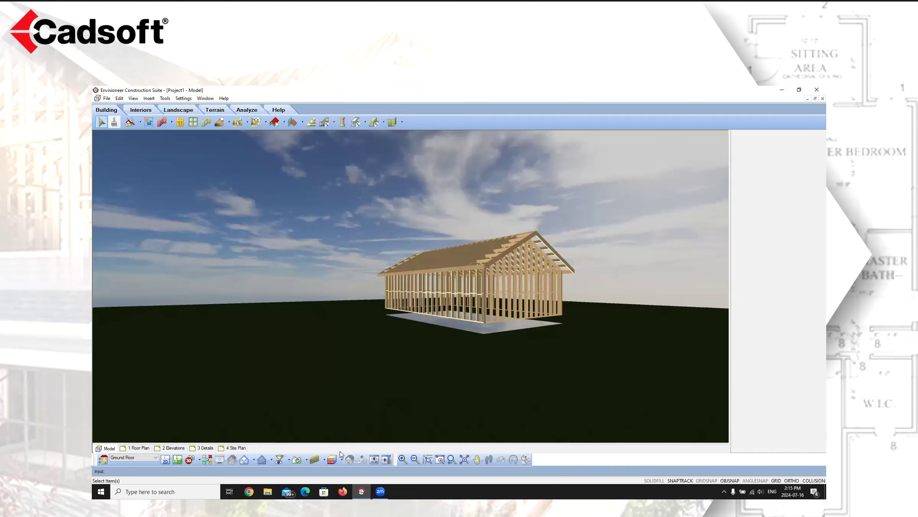
left_click(342, 459)
left_click(347, 452)
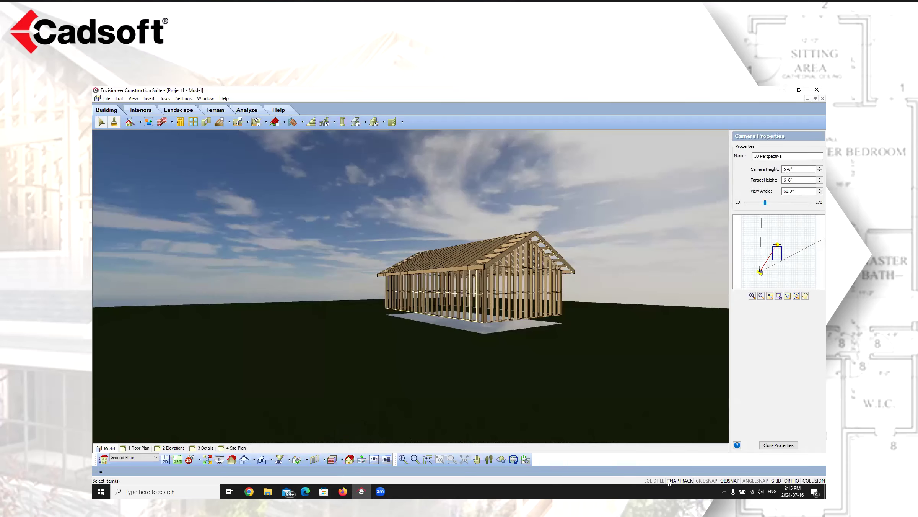
left_click(491, 460)
left_click_drag(380, 410, 402, 304)
right_click(516, 261)
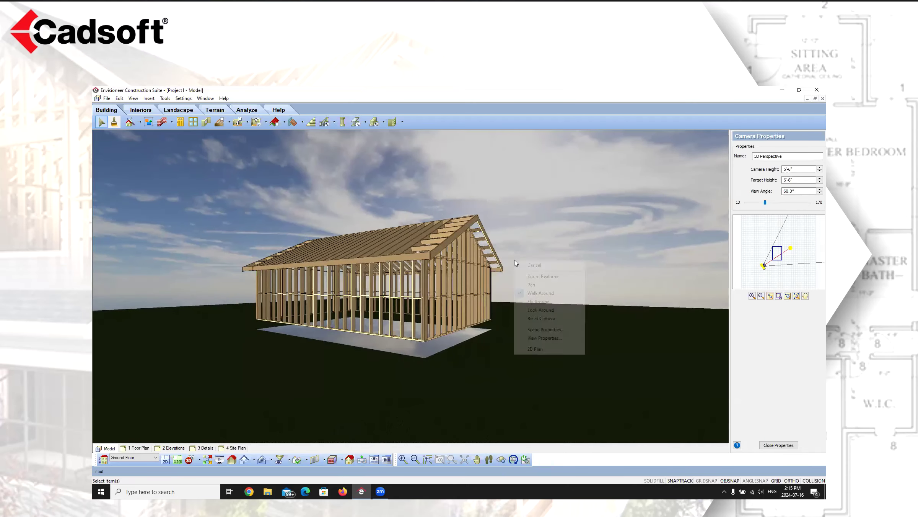
left_click(542, 265)
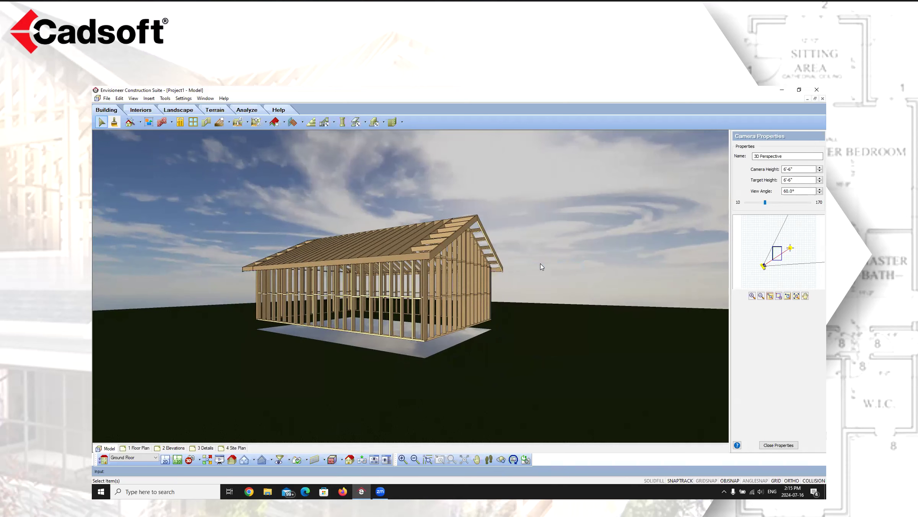
Return to the 2D plan and display everything except the framing
left_click(166, 460)
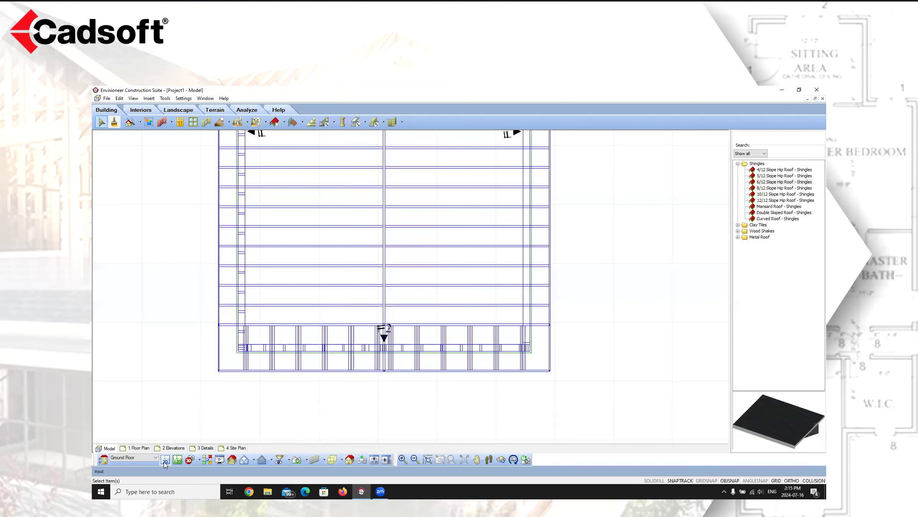
left_click(324, 460)
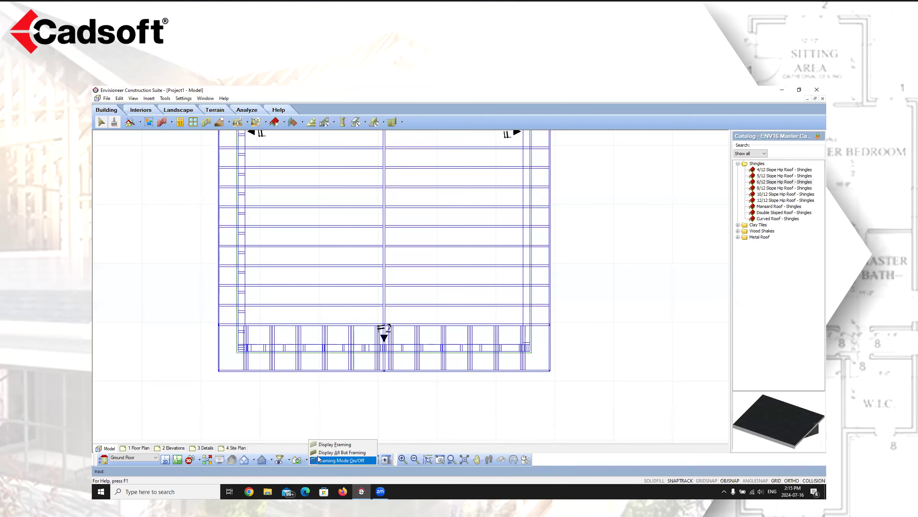
left_click(329, 450)
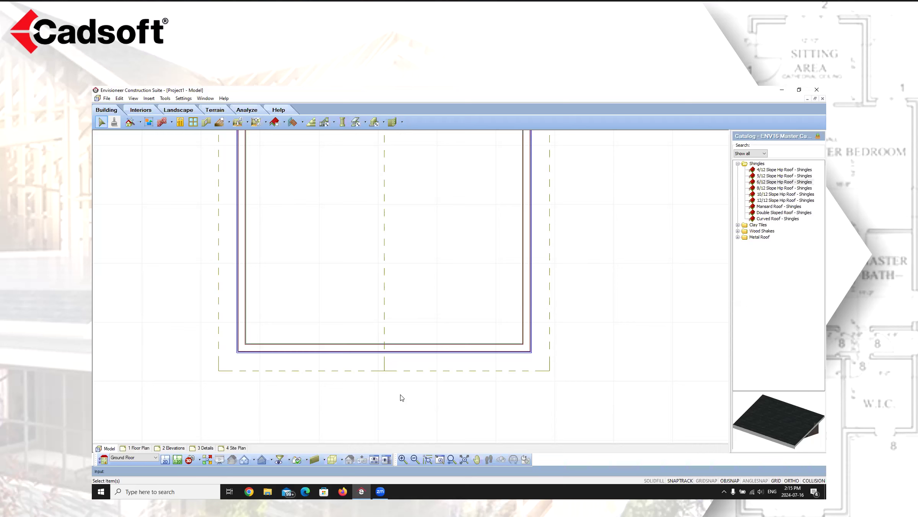
Insert a 1/2" Drywall Ceiling inside the wall perimeter of the building and finish the command
scroll(379, 383, "down", 7)
scroll(389, 298, "up", 2)
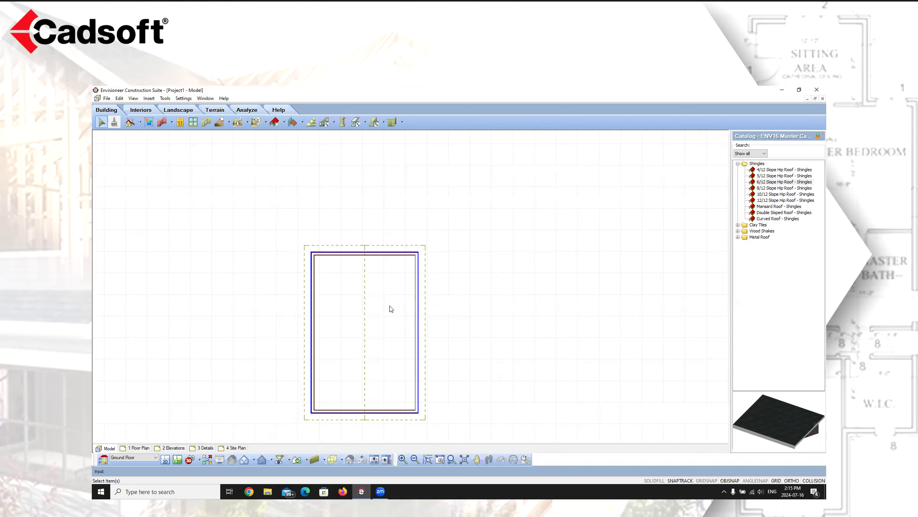
scroll(391, 309, "up", 1)
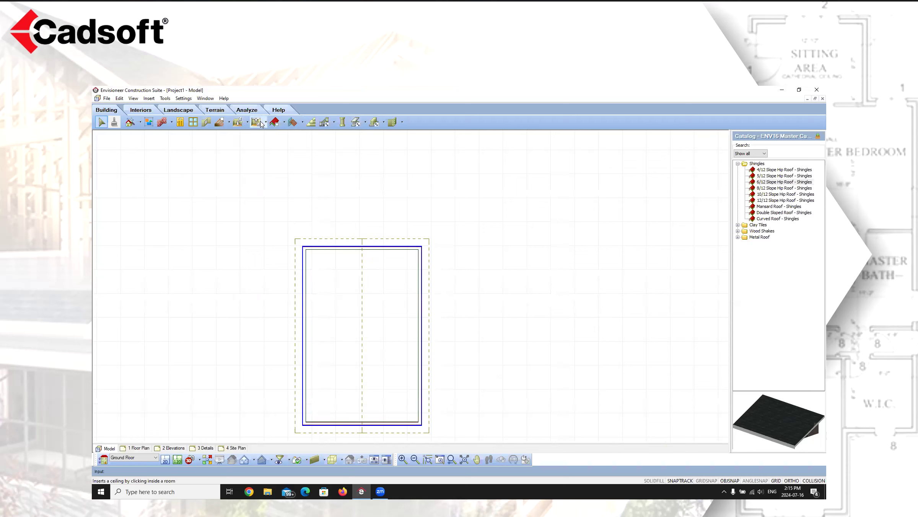
left_click(262, 124)
left_click(272, 133)
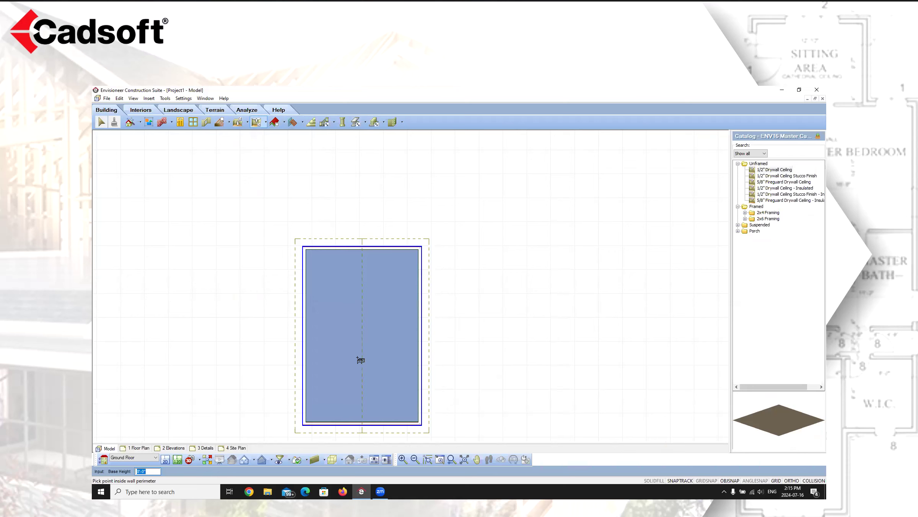
right_click(518, 325)
left_click(525, 325)
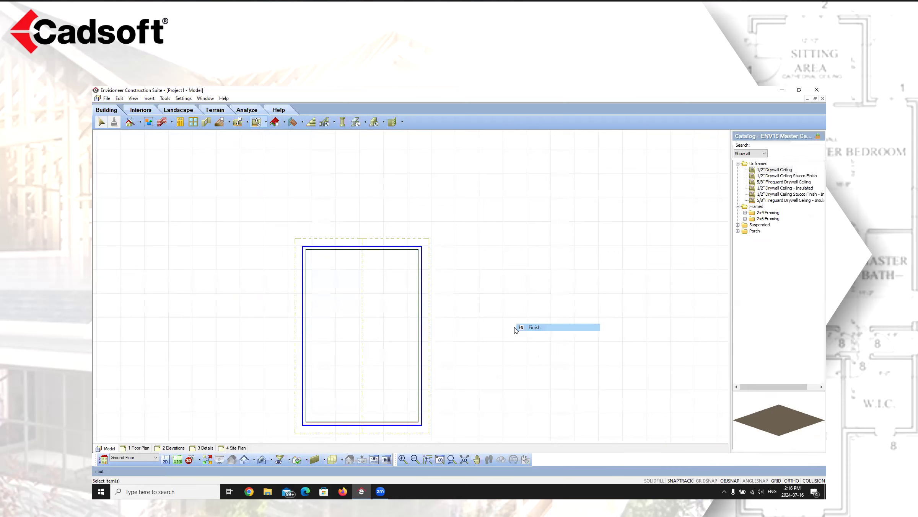
Select the new ceiling along the inner face of the upper wall to identify it, and deselect it
scroll(318, 252, "up", 3)
left_click(324, 255)
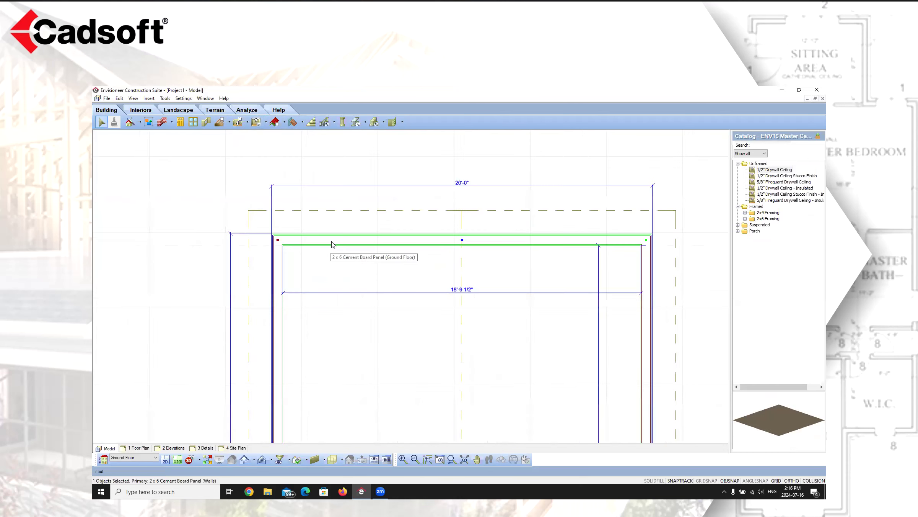
left_click(331, 249)
scroll(331, 249, "down", 2)
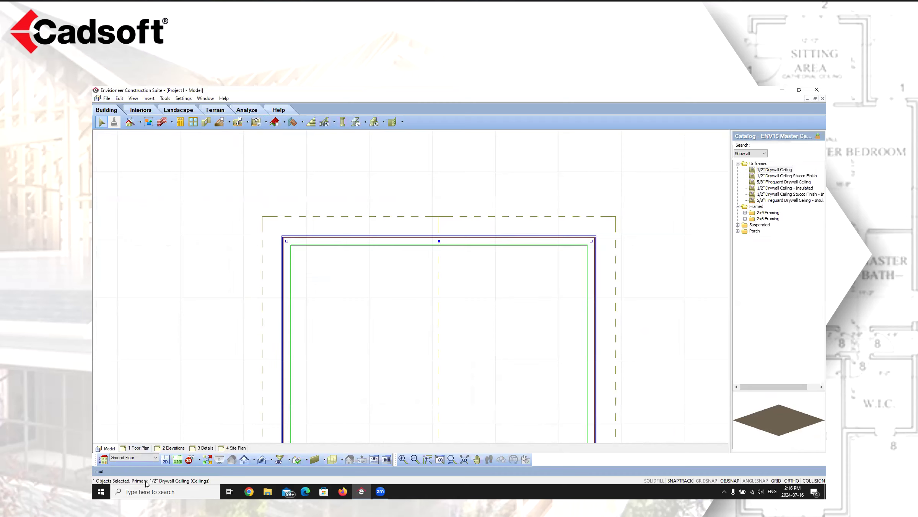
left_click(215, 324)
Open the 3D Perspective view, walk inside the building, and select the drywall ceiling to check it
left_click(200, 459)
left_click(209, 446)
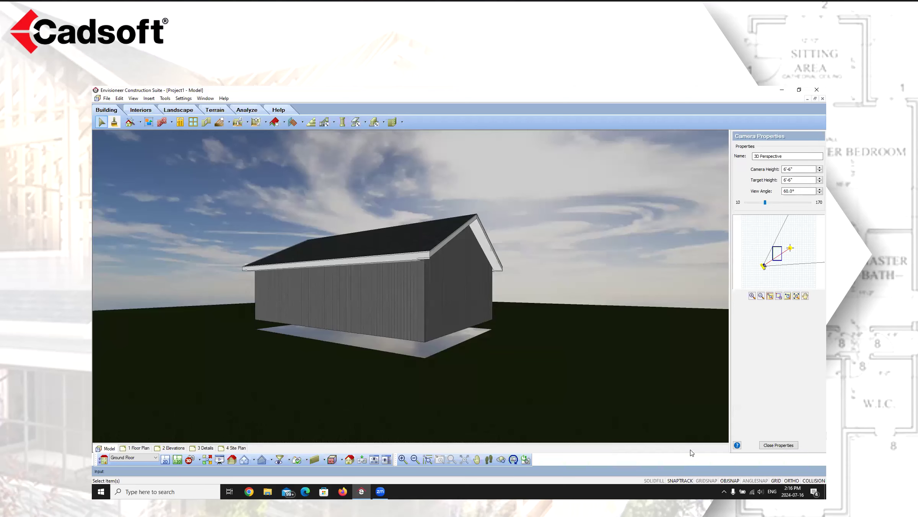
left_click(489, 459)
left_click_drag(519, 375, 368, 282)
right_click(367, 282)
left_click(397, 288)
left_click(404, 217)
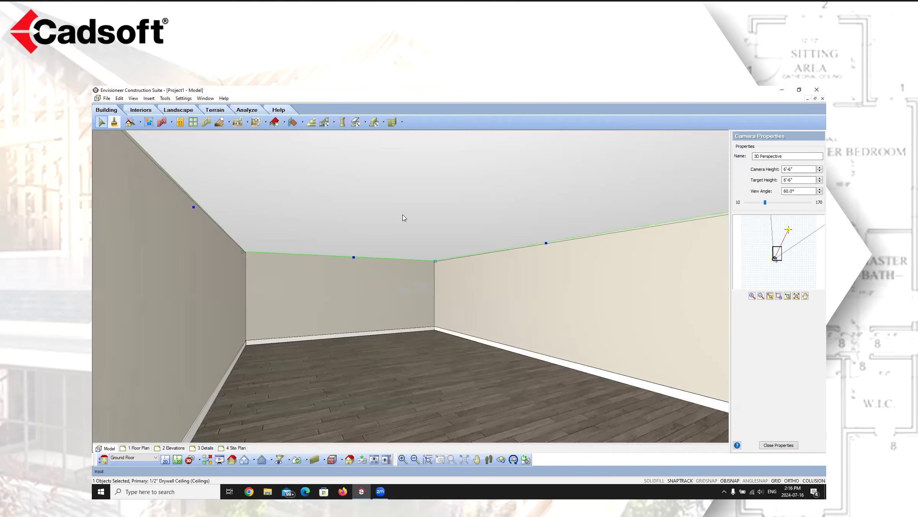
Return to the 2D plan, reselect the drywall ceiling, and change its type to Cathedral
left_click(166, 459)
left_click(119, 98)
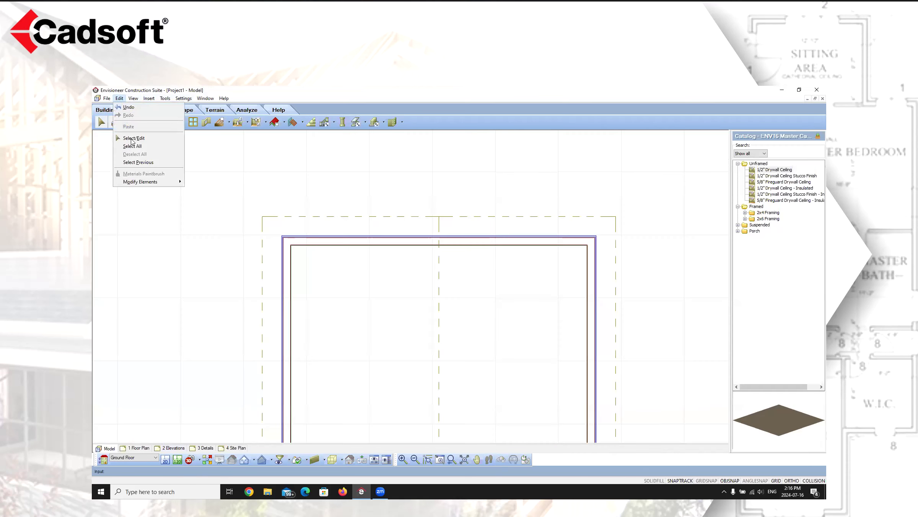
left_click(137, 162)
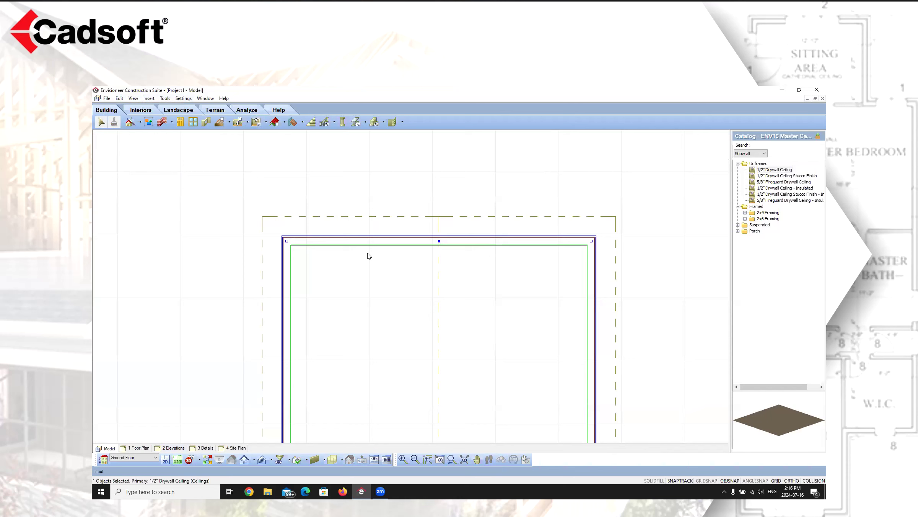
scroll(369, 256, "down", 5)
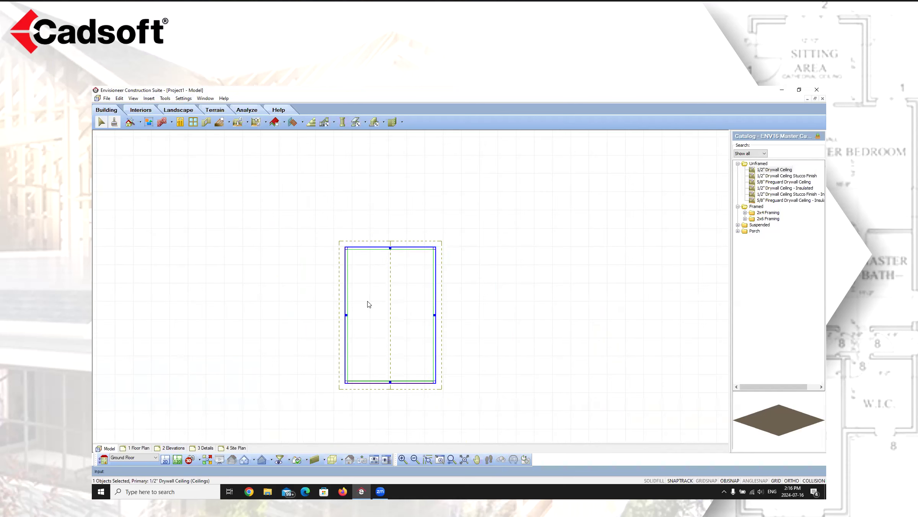
right_click(383, 274)
left_click(411, 299)
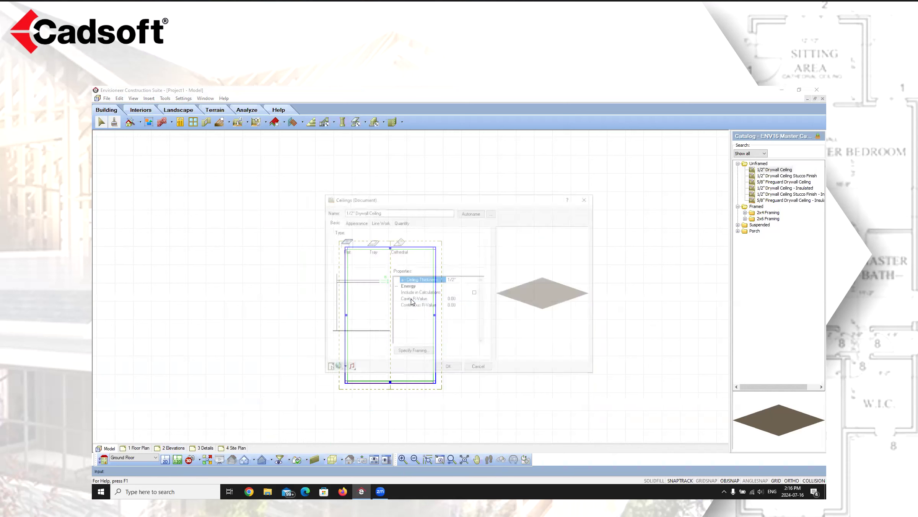
left_click(398, 242)
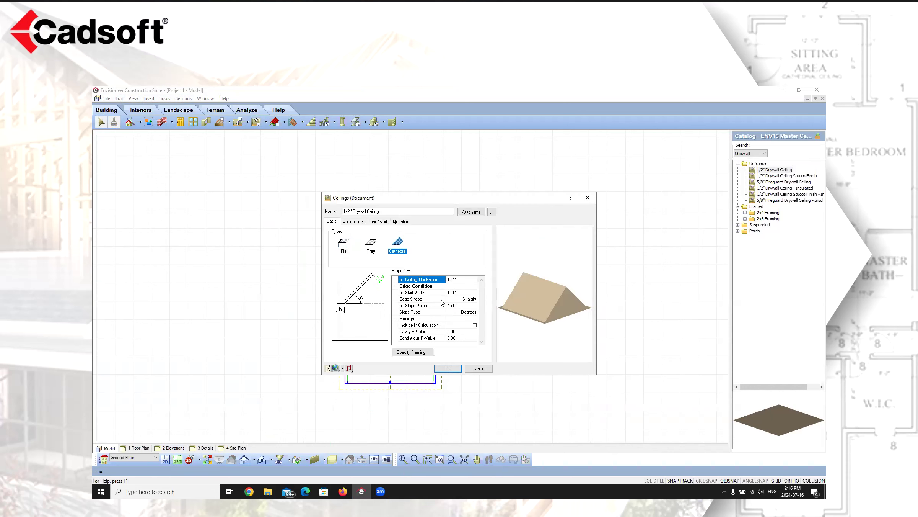
left_click(448, 368)
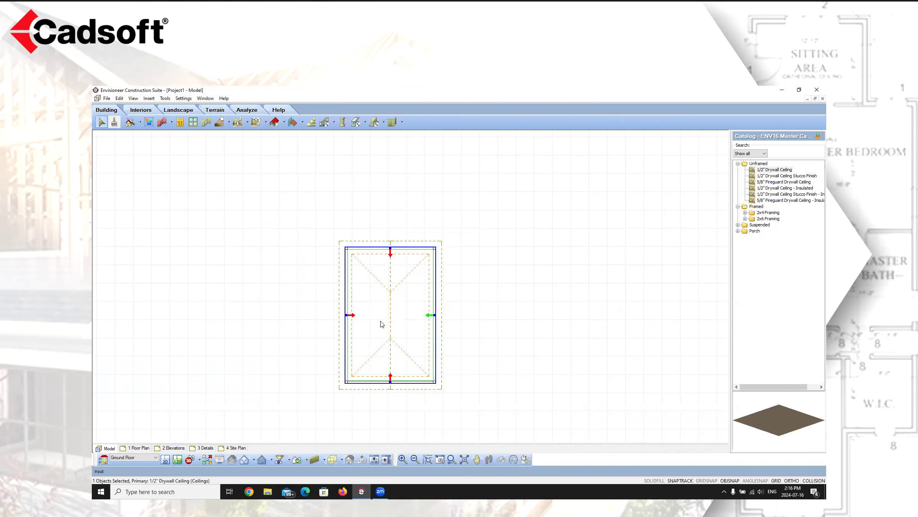
Make only the two short end edges of the cathedral ceiling active and set them to the Gable edge shape with skirt width 0
left_click(391, 253)
left_click(390, 377)
left_click(428, 316)
right_click(378, 276)
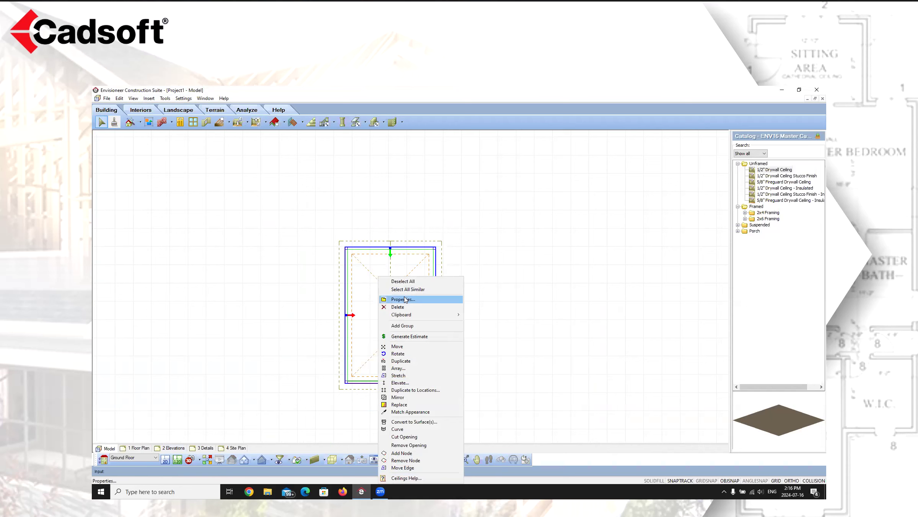
left_click(405, 299)
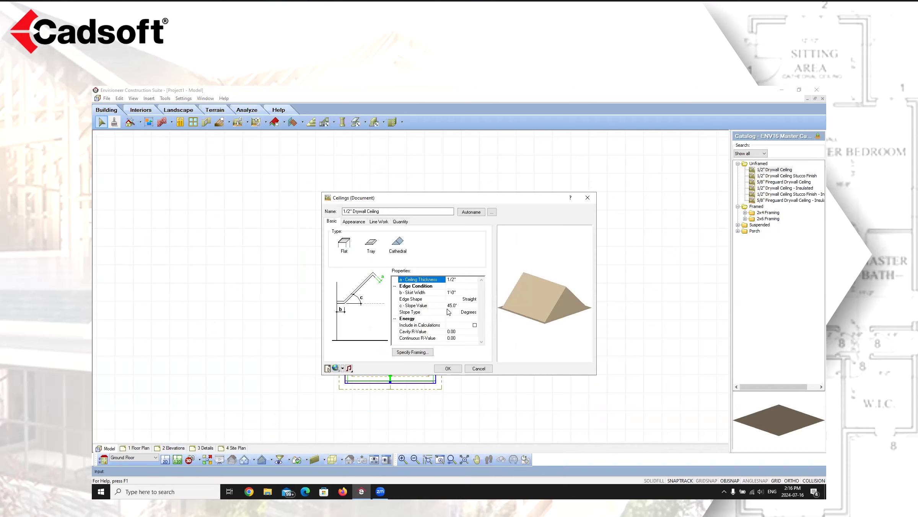
left_click(467, 303)
left_click(468, 302)
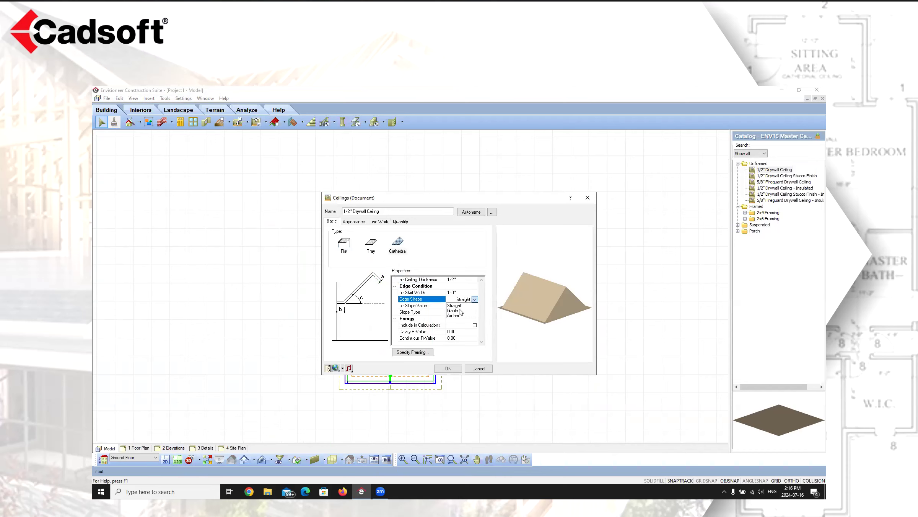
left_click(461, 311)
left_click(453, 293)
type("0")
left_click(449, 368)
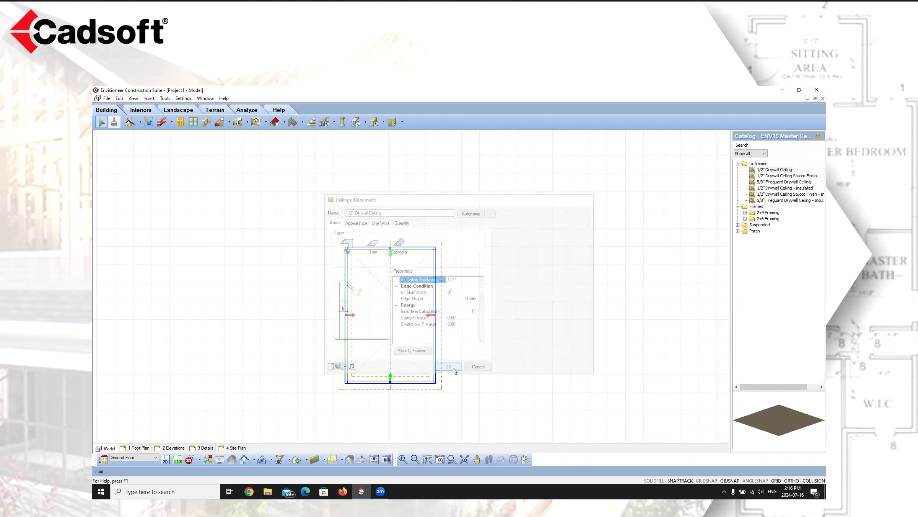
Make only the two long side edges of the ceiling active and set their skirt width to 0
left_click(353, 316)
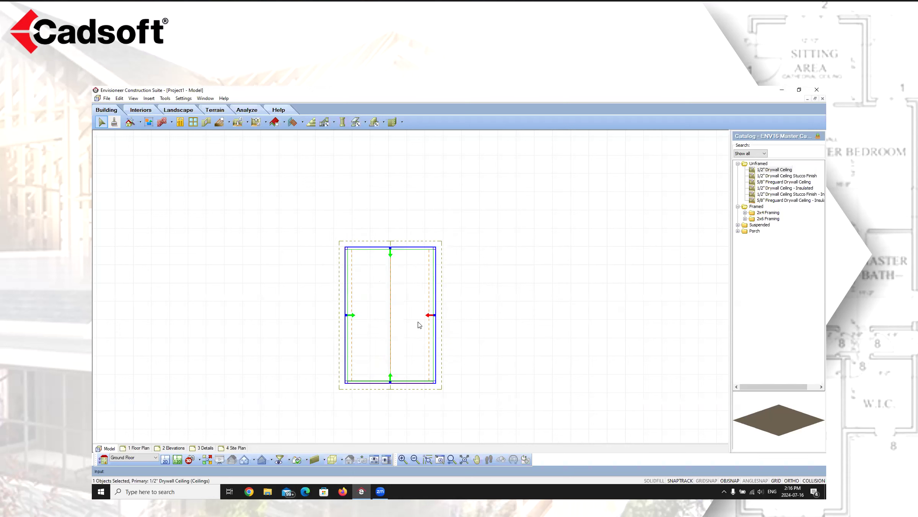
left_click(430, 315)
left_click(390, 254)
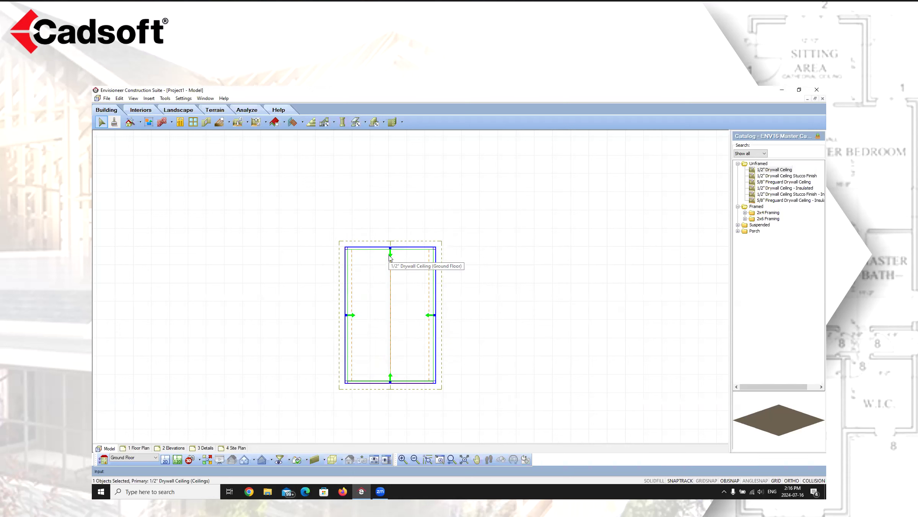
left_click(391, 377)
right_click(369, 326)
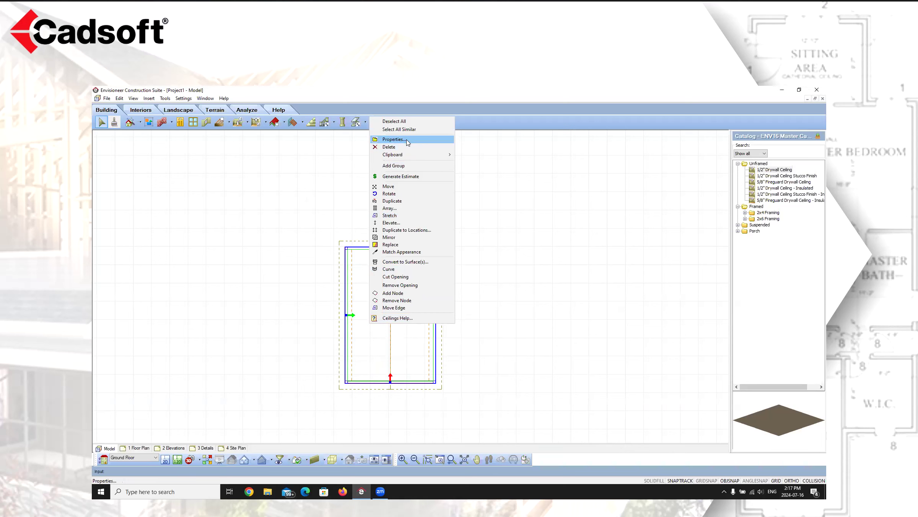
left_click(394, 139)
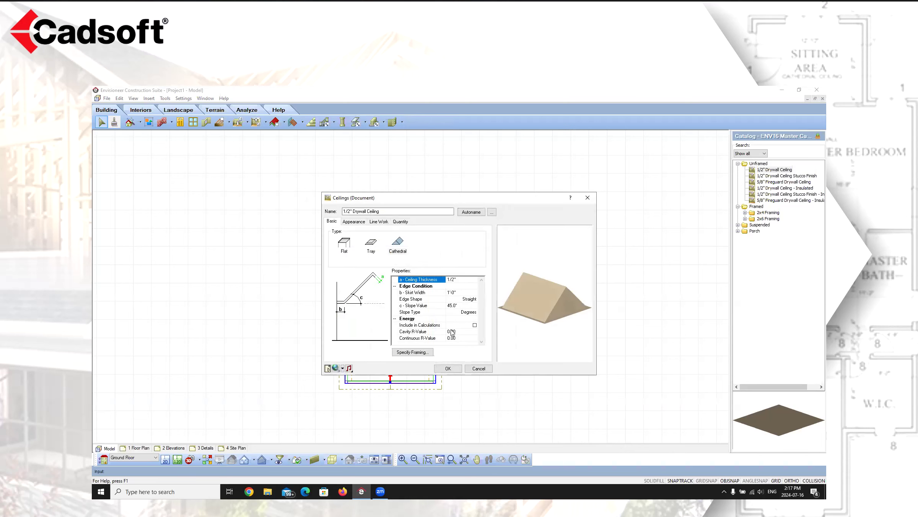
left_click(455, 293)
type("0")
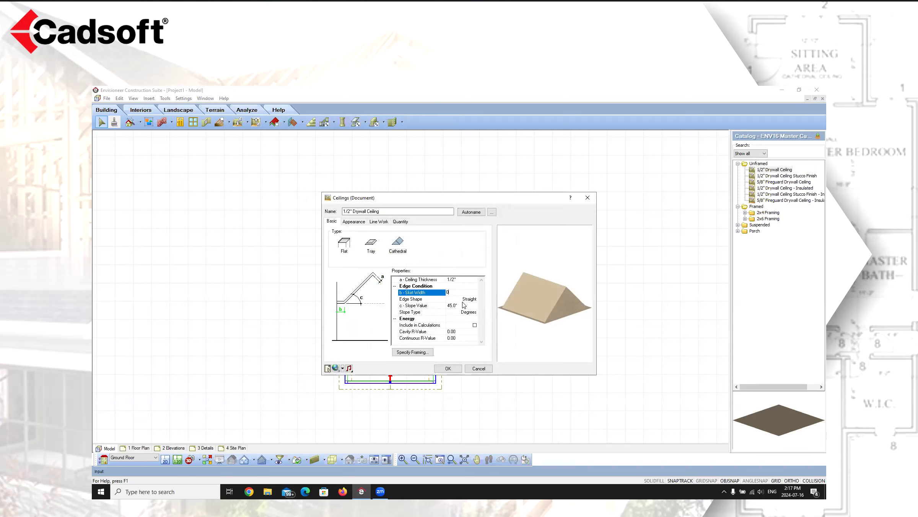
Set the side edges' slope type to ? in 12 with a slope value of 3, apply it, and deselect the ceiling
left_click(465, 300)
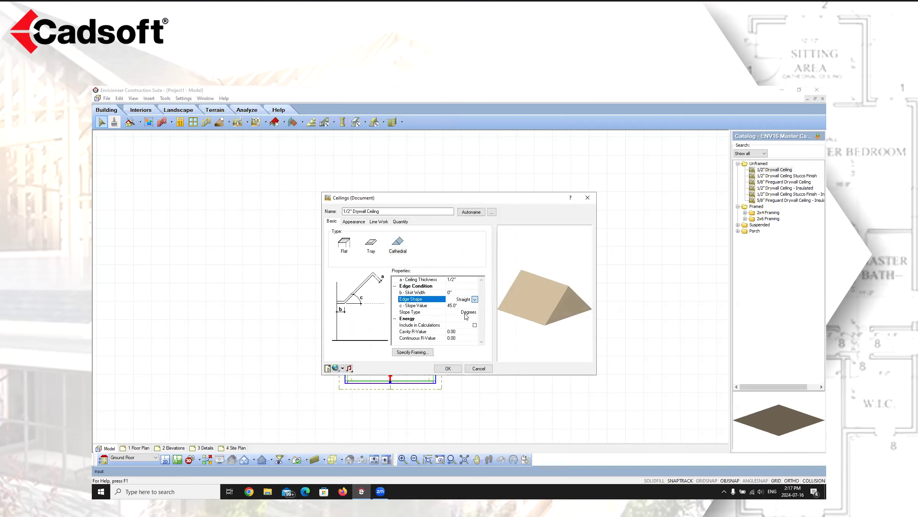
left_click(465, 313)
left_click(475, 312)
left_click(460, 319)
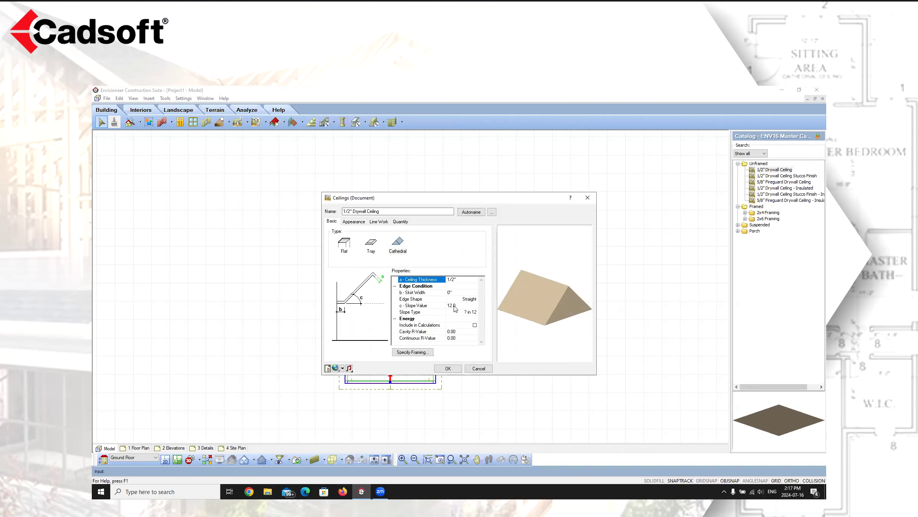
left_click(454, 306)
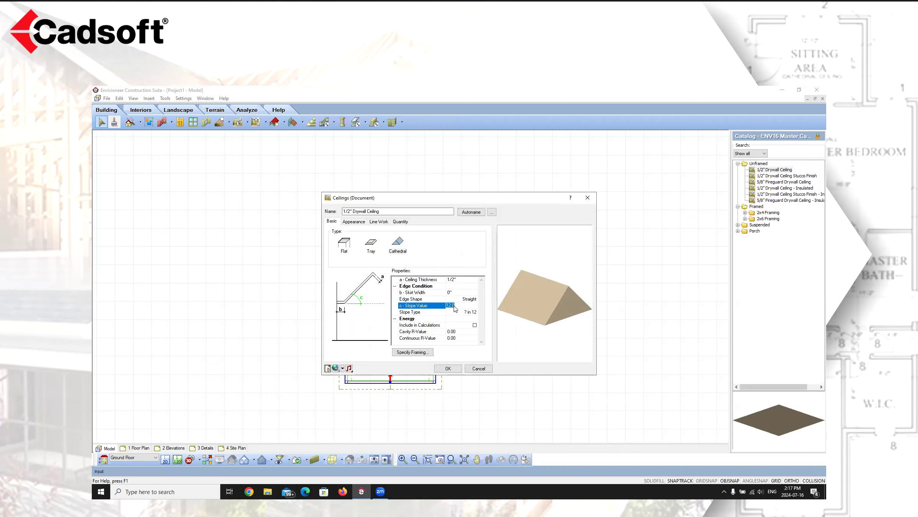
type("3")
left_click(456, 313)
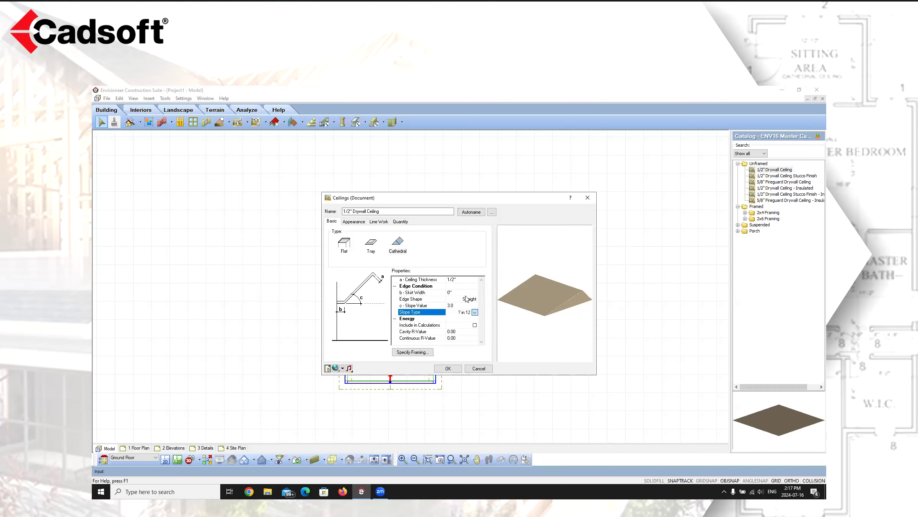
left_click(447, 368)
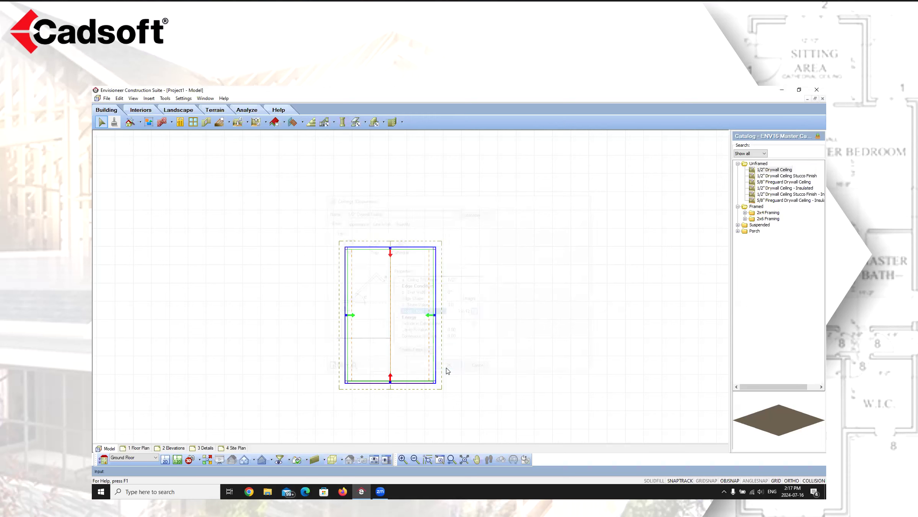
left_click(519, 338)
Open the 3D Perspective view and look over the cathedral ceiling from inside the building
left_click(191, 461)
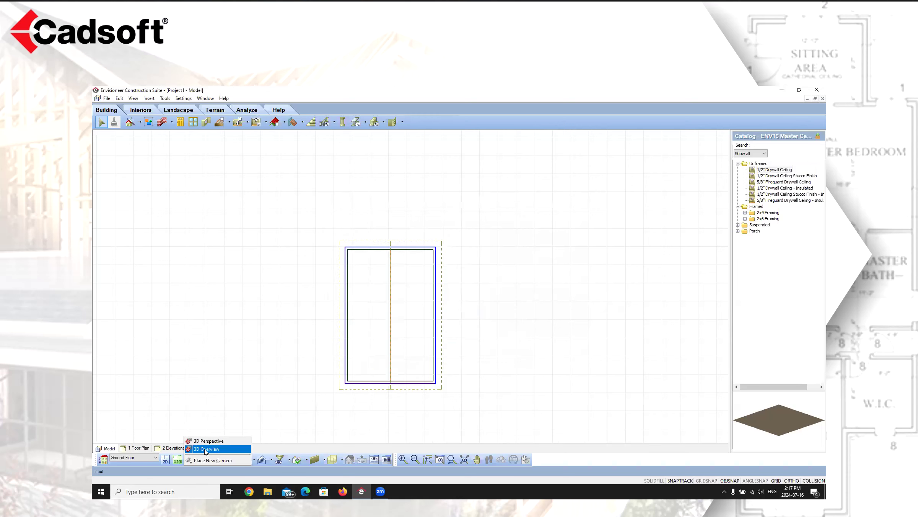
left_click(209, 440)
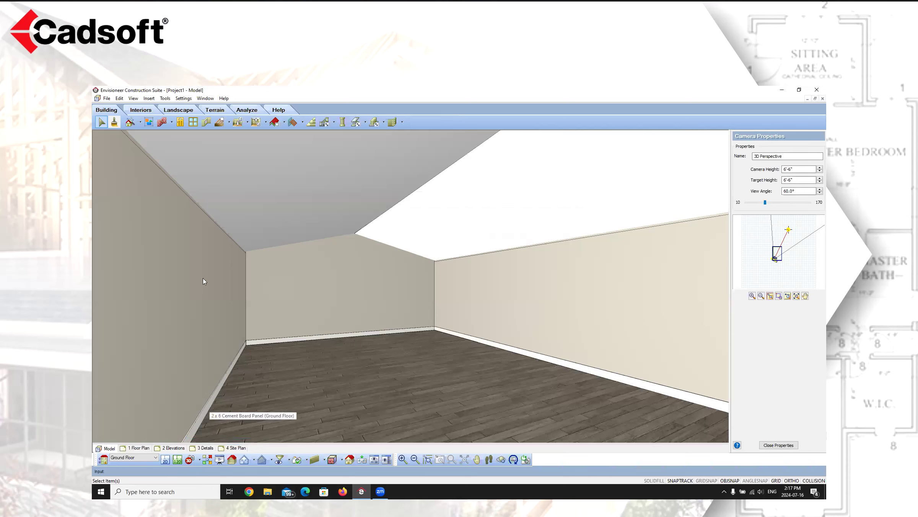
left_click(477, 460)
left_click_drag(516, 269, 349, 309)
right_click(333, 309)
left_click(350, 317)
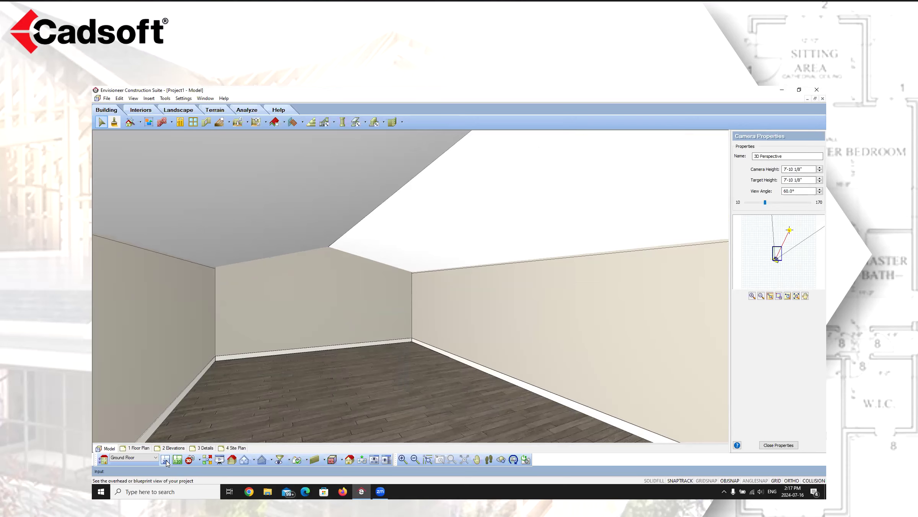
Return to the 2D plan, insert a Fink Truss run along the roof starting from the upper gable edge, and finish the command
left_click(165, 460)
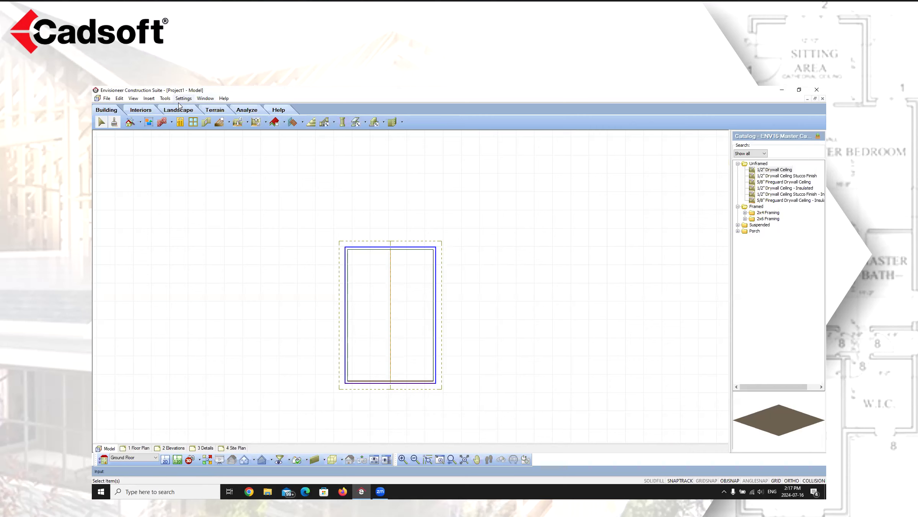
left_click(150, 99)
mouse_move(172, 186)
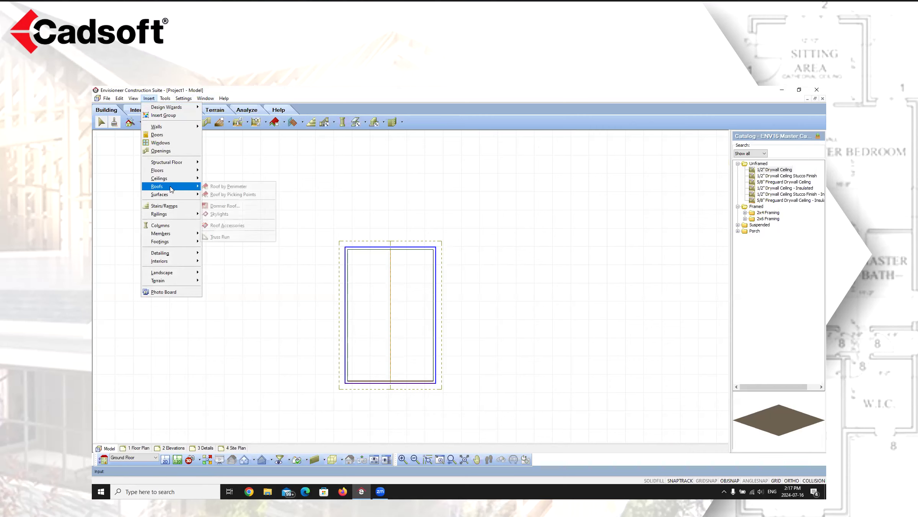
left_click(220, 237)
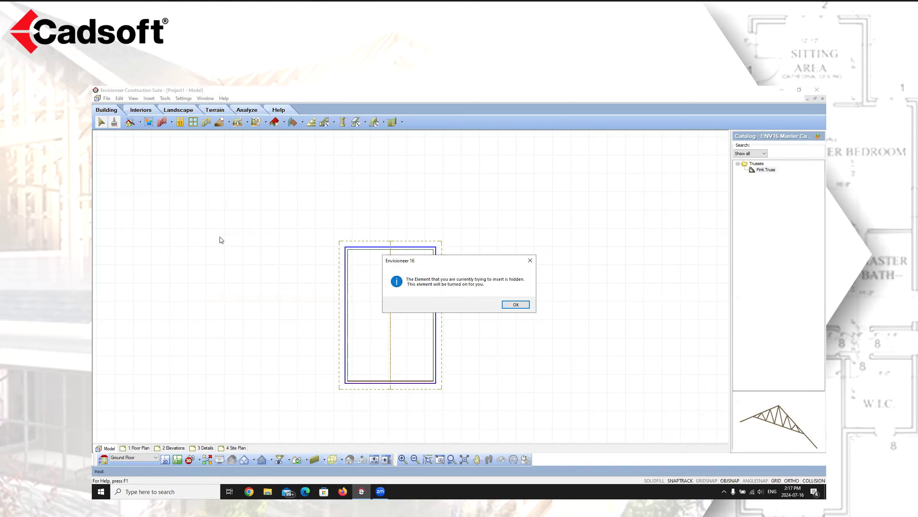
left_click(521, 305)
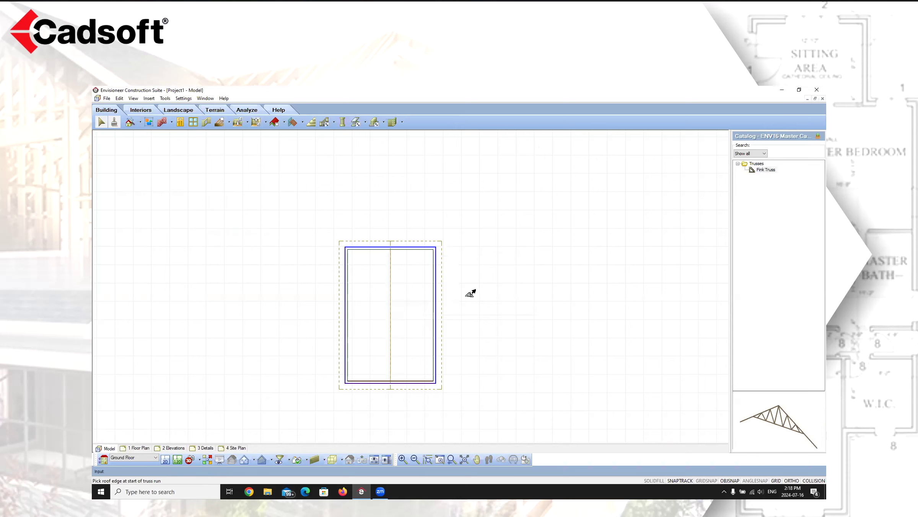
left_click(762, 171)
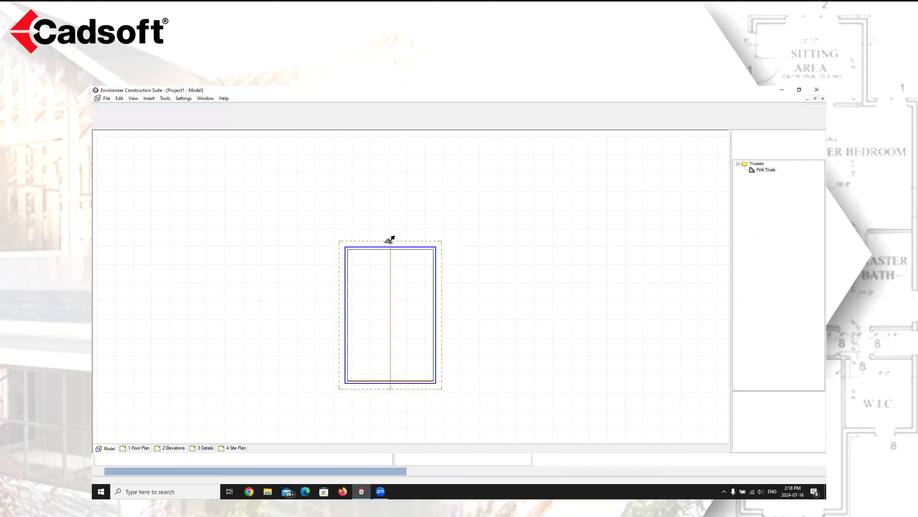
left_click(386, 246)
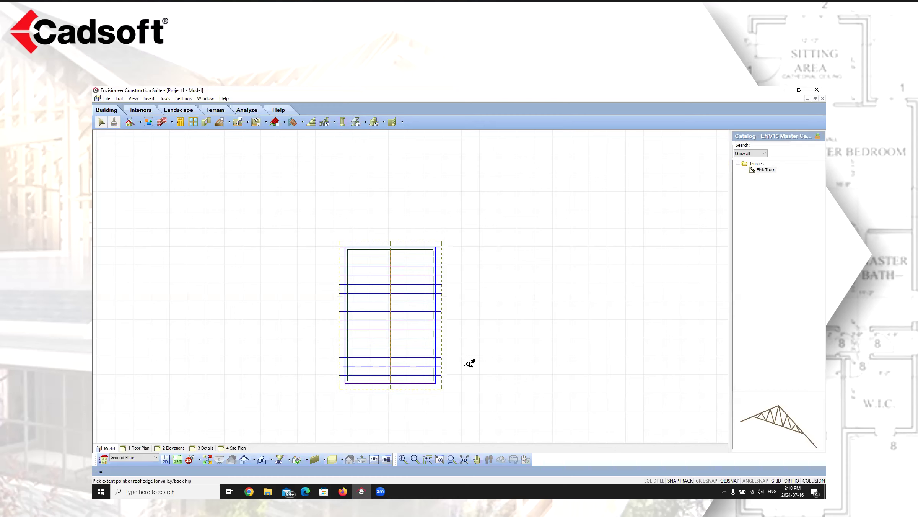
right_click(319, 294)
left_click(342, 301)
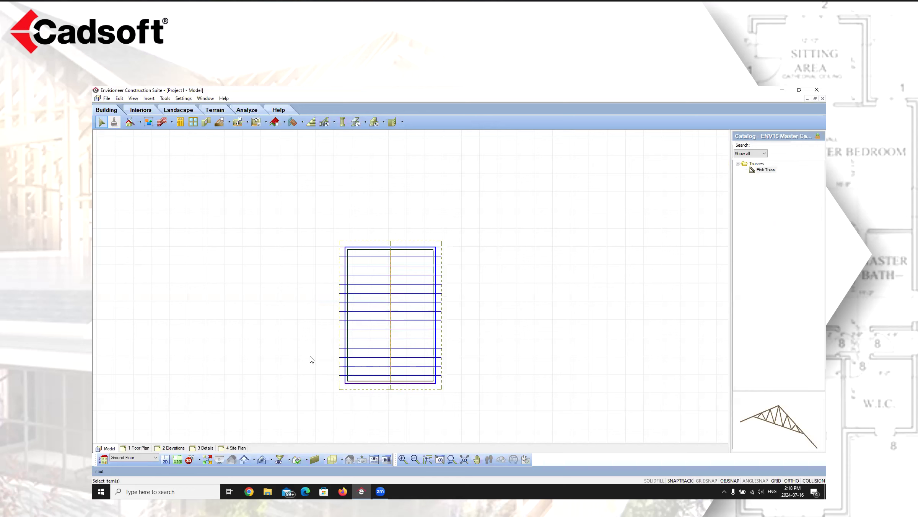
Open the 3D Perspective view and examine from inside how the trusses meet the cathedral ceiling
left_click(200, 459)
left_click(209, 441)
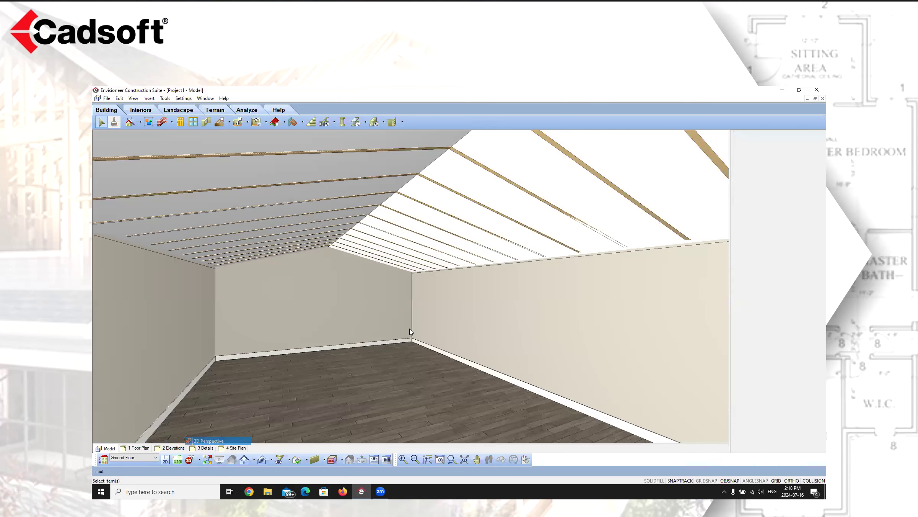
left_click_drag(536, 366, 420, 286)
right_click(369, 298)
left_click(384, 306)
Select the cathedral ceiling and set its elevation distance to 7'-11 1/2"
right_click(427, 194)
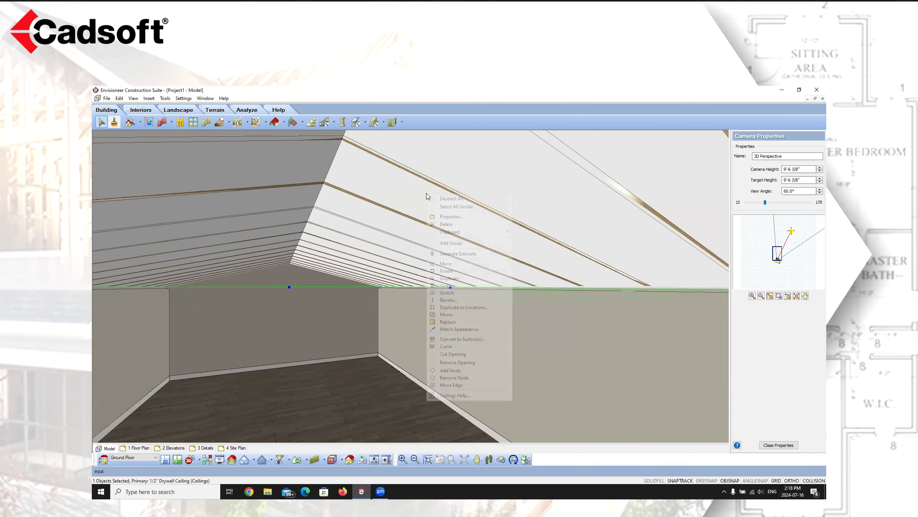
left_click(448, 300)
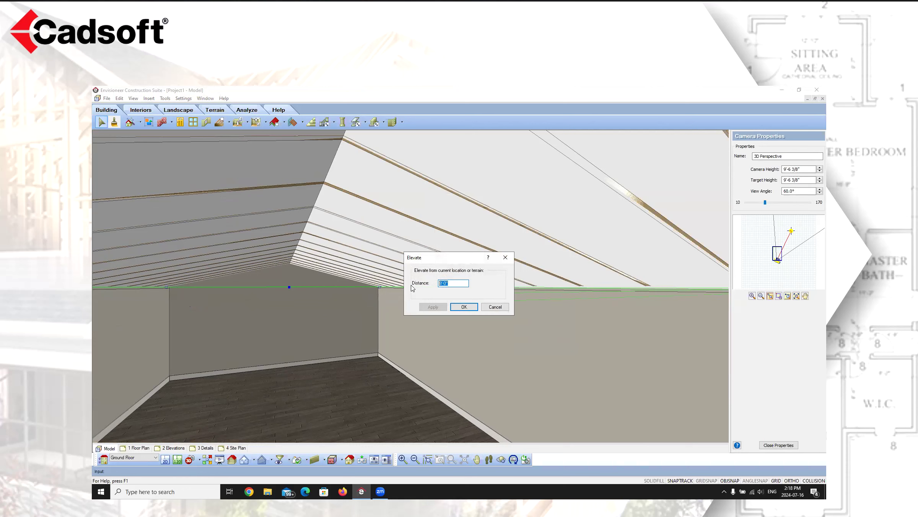
type("7'-1")
type(" 5")
left_click(435, 308)
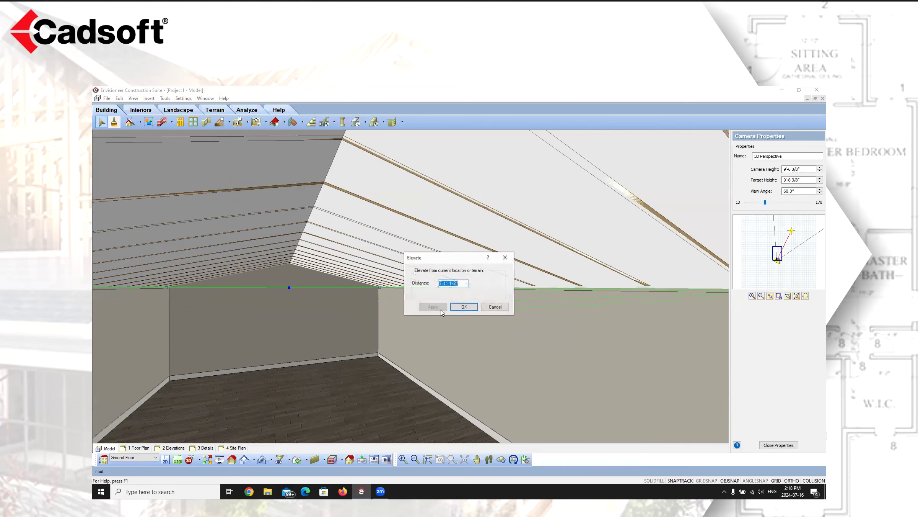
left_click(465, 306)
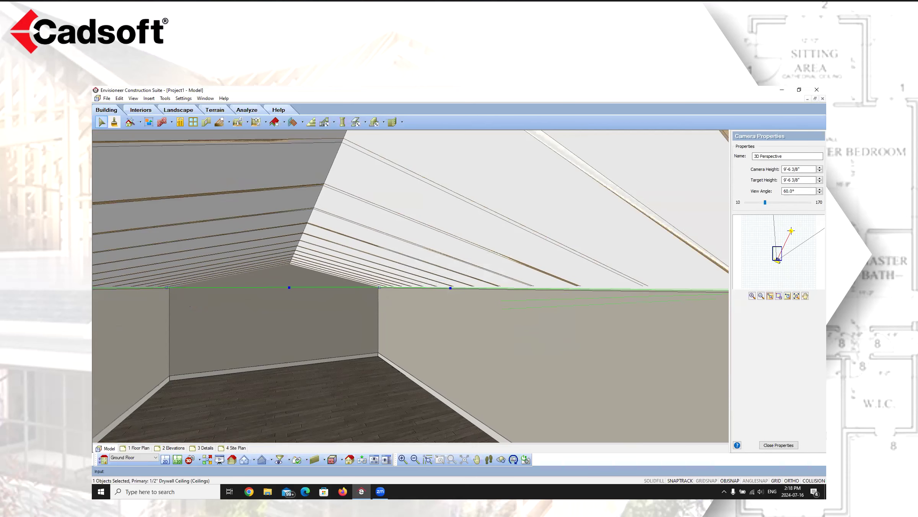
Raise the 3D camera above the ceiling to examine the trusses in the roof space and return to the 2D plan
left_click(477, 460)
left_click_drag(576, 263, 510, 291)
right_click(510, 294)
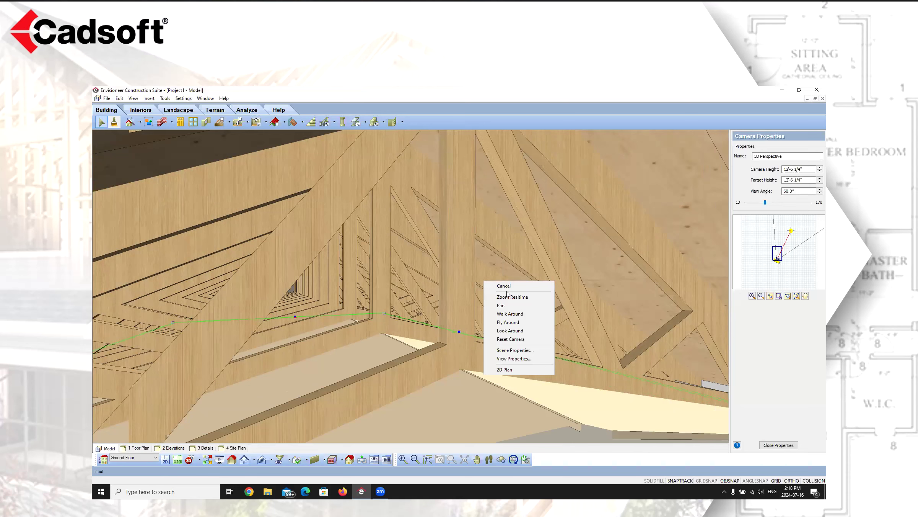
left_click(166, 460)
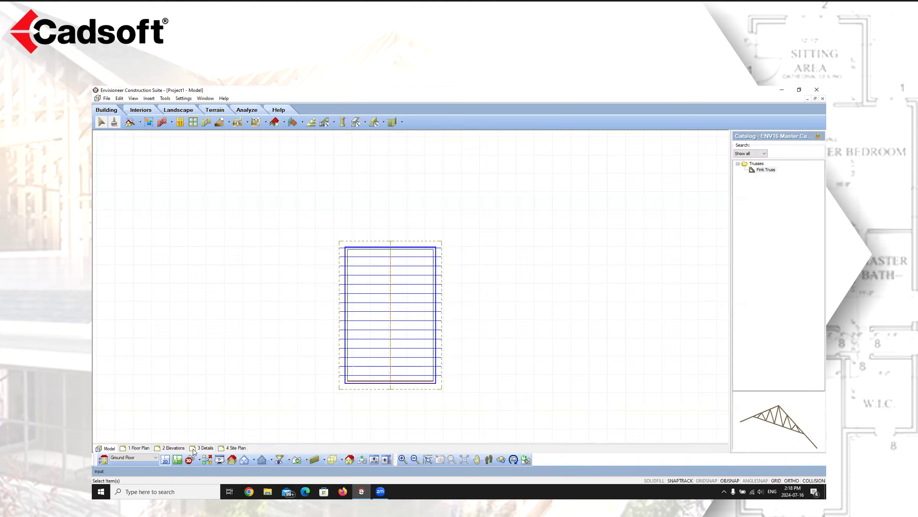
Start the timber frame insertion and preview the catalog's truss types and the Pole Barn portal frame
left_click(416, 367)
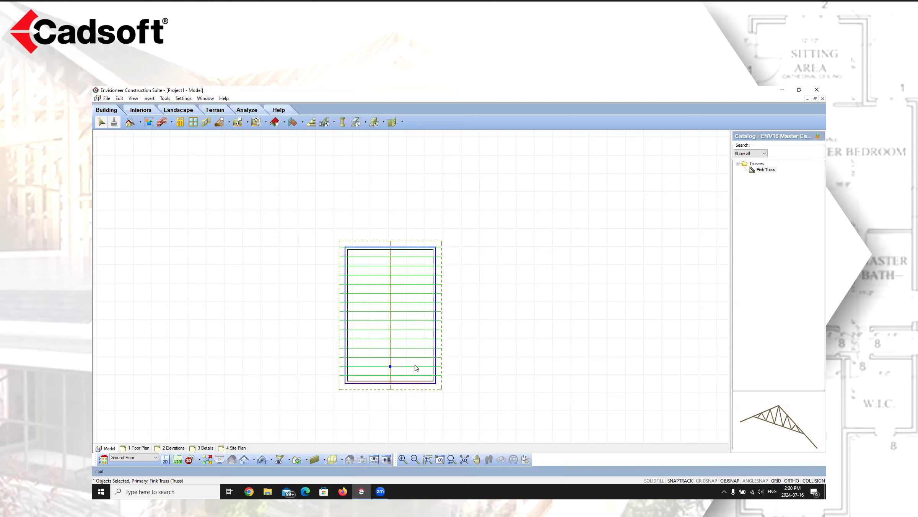
left_click(151, 100)
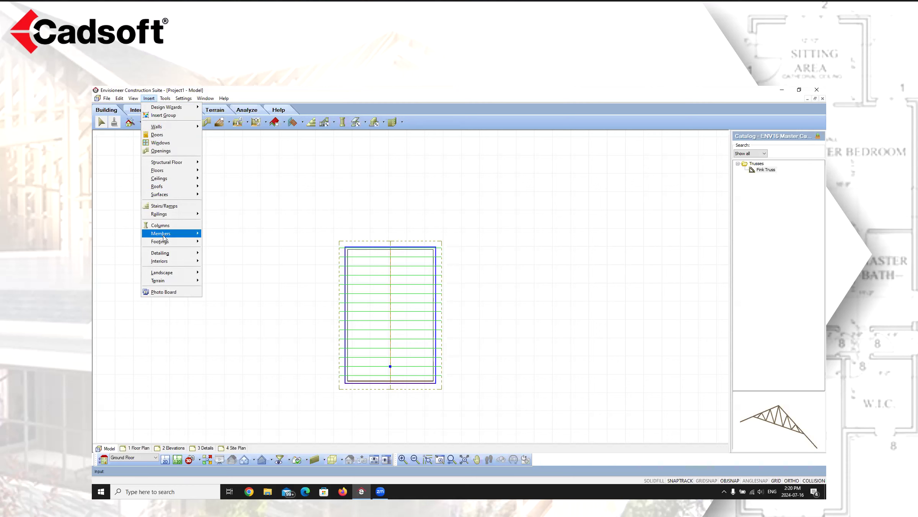
mouse_move(165, 238)
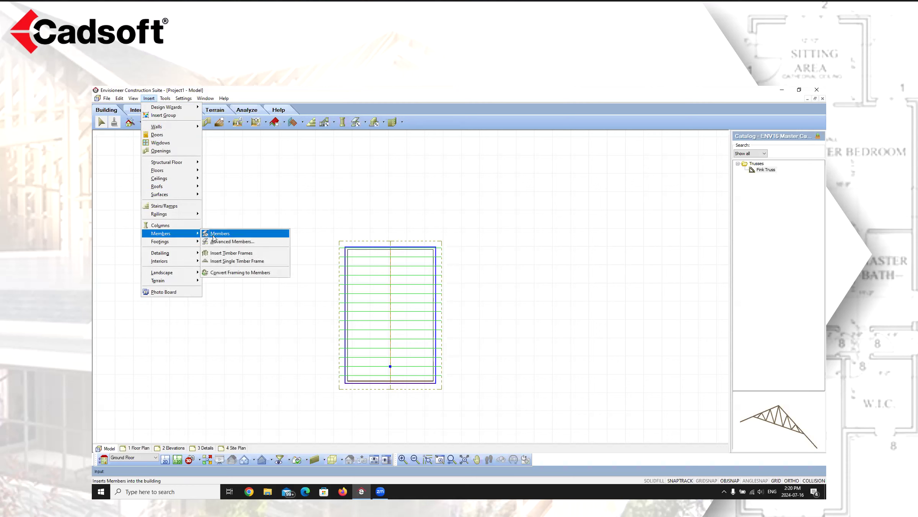
left_click(231, 254)
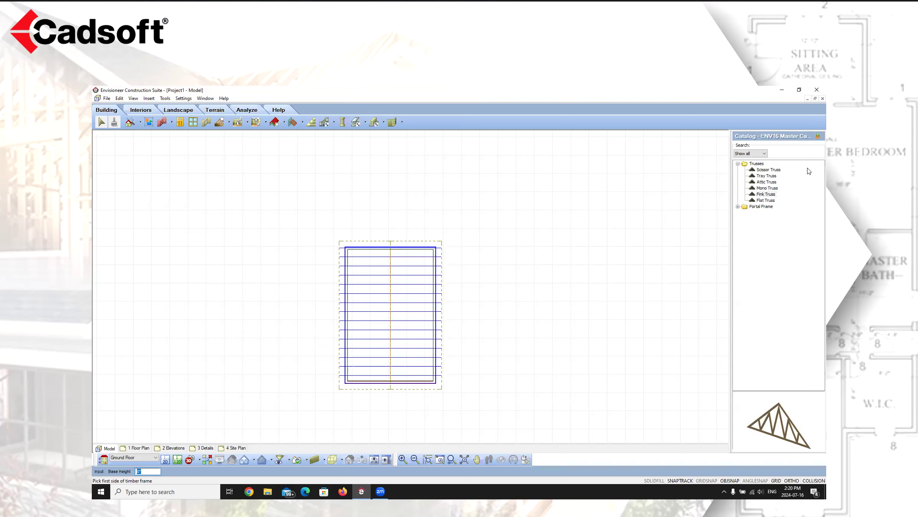
left_click(779, 170)
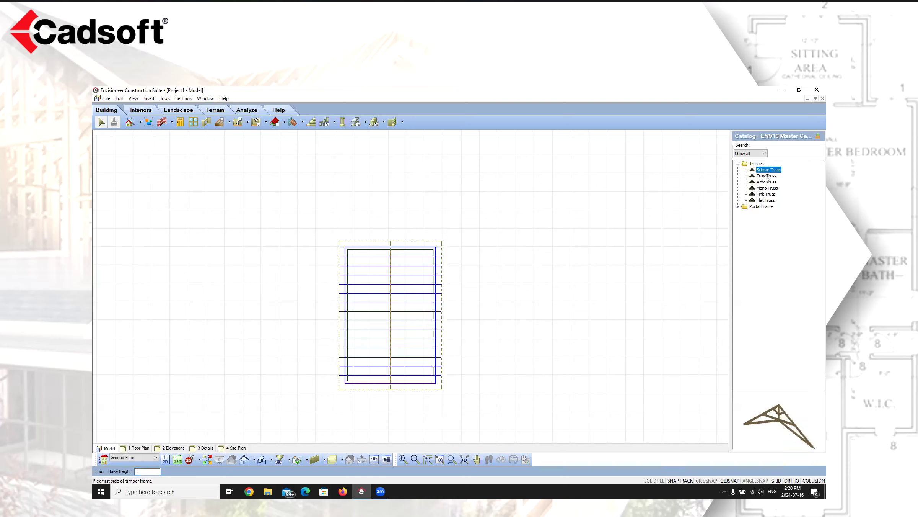
left_click(766, 182)
key("Escape")
left_click(767, 182)
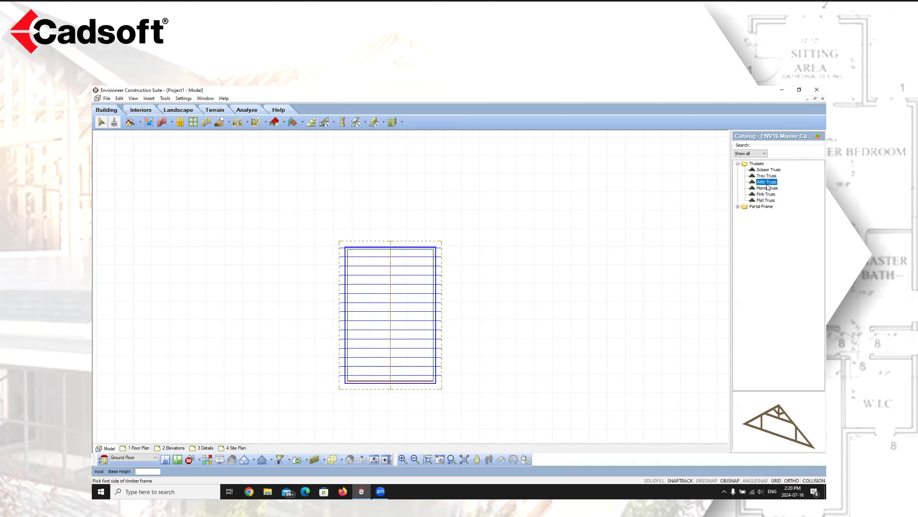
left_click(764, 188)
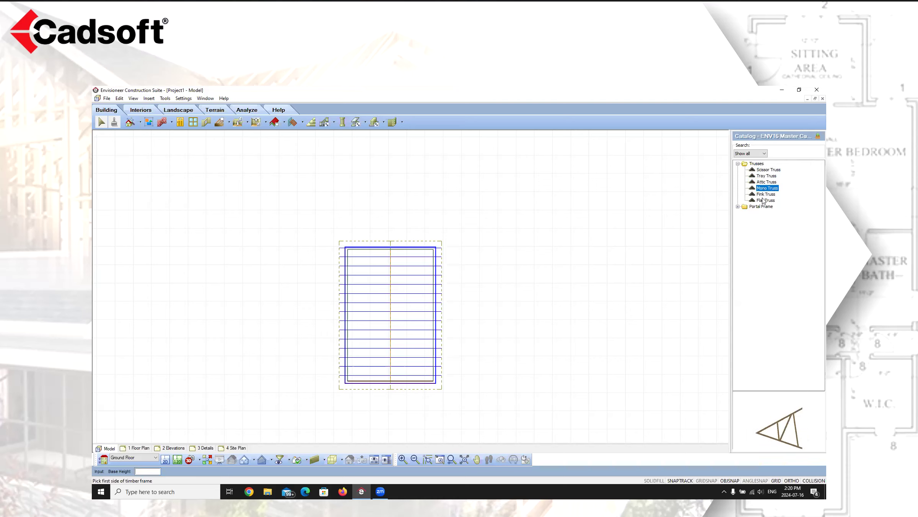
left_click(771, 195)
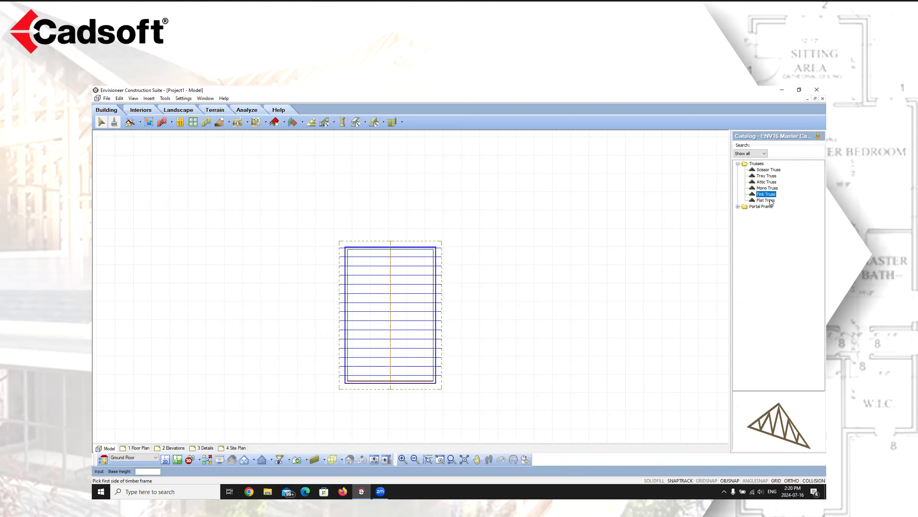
left_click(771, 200)
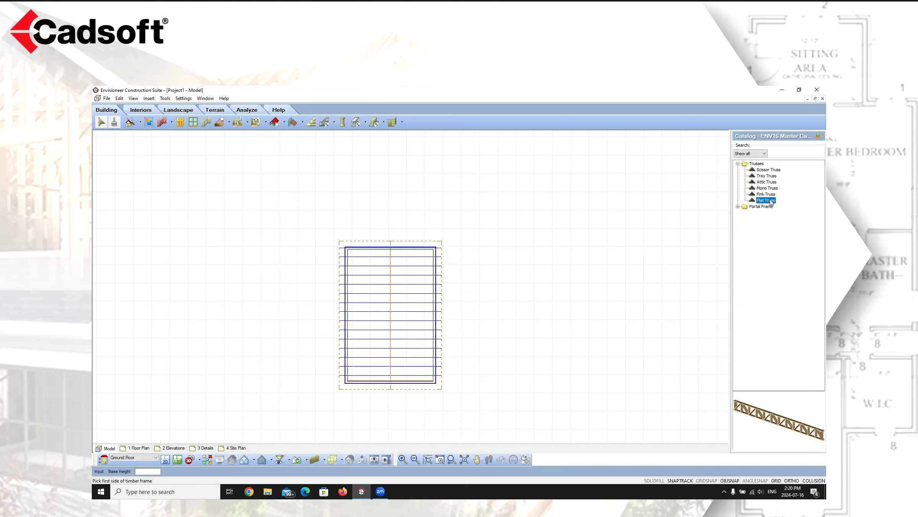
left_click(738, 206)
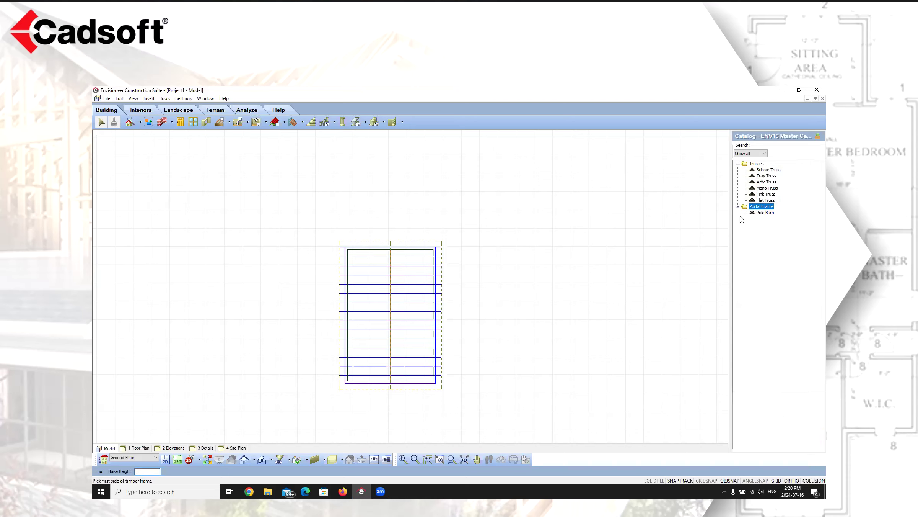
left_click(765, 213)
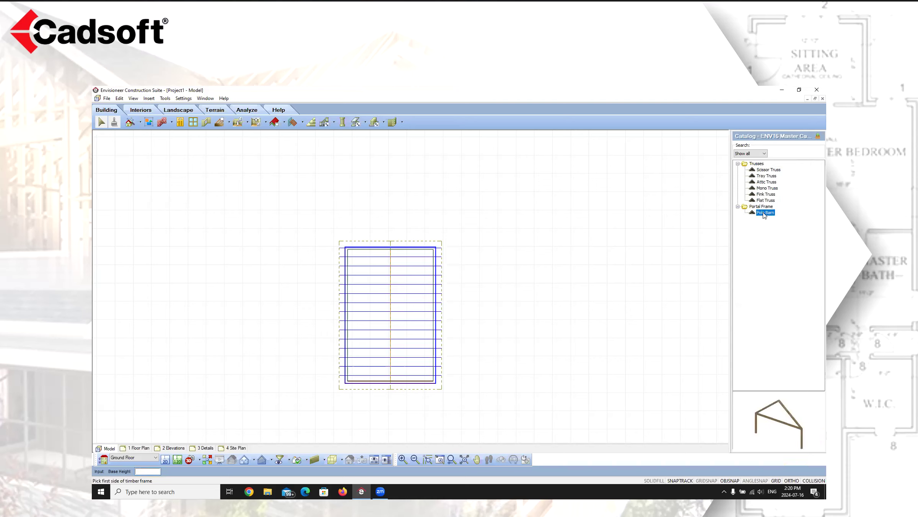
left_click(738, 207)
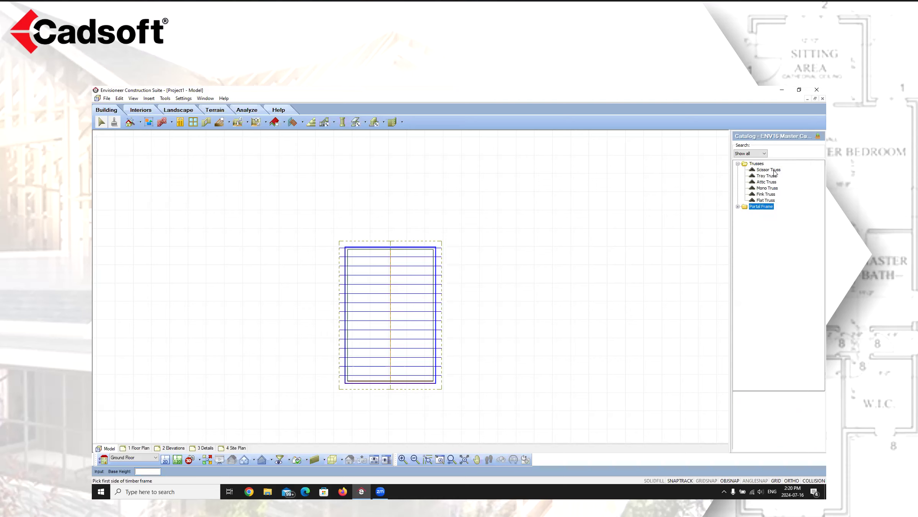
left_click(770, 195)
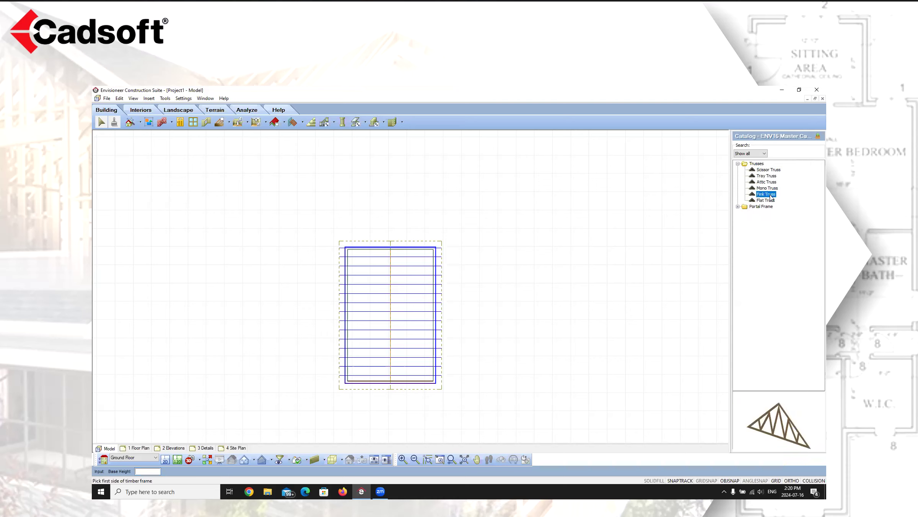
Insert a 25'-0" run of Scissor Truss timber frames beside the building, parallel to its long walls, with a centered offset
left_click(776, 170)
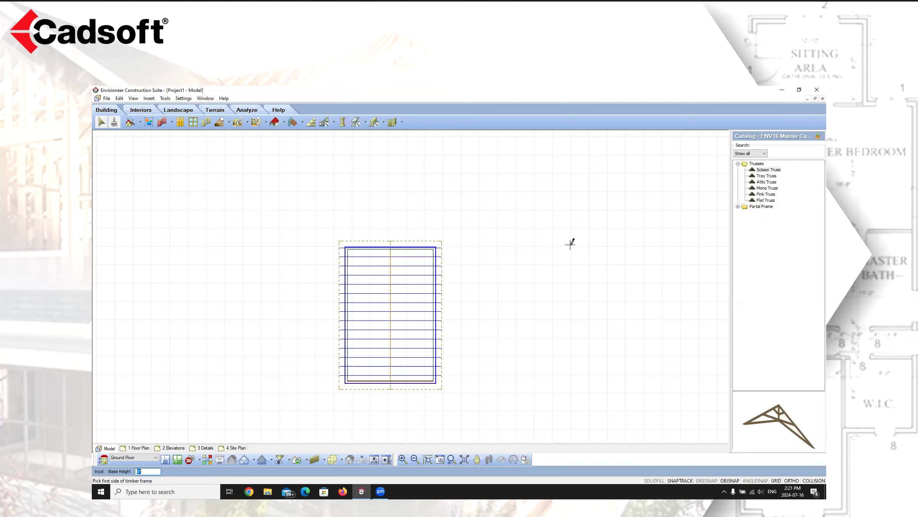
left_click(573, 248)
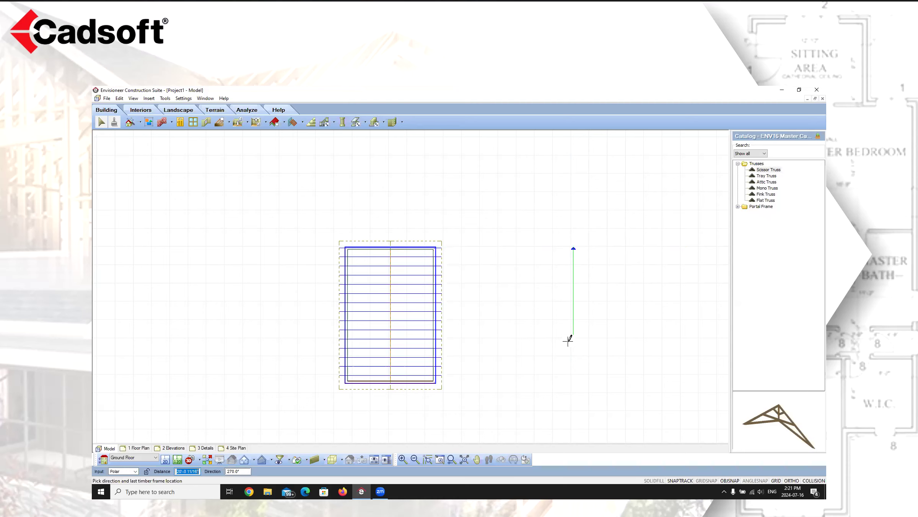
type("2")
key("Return")
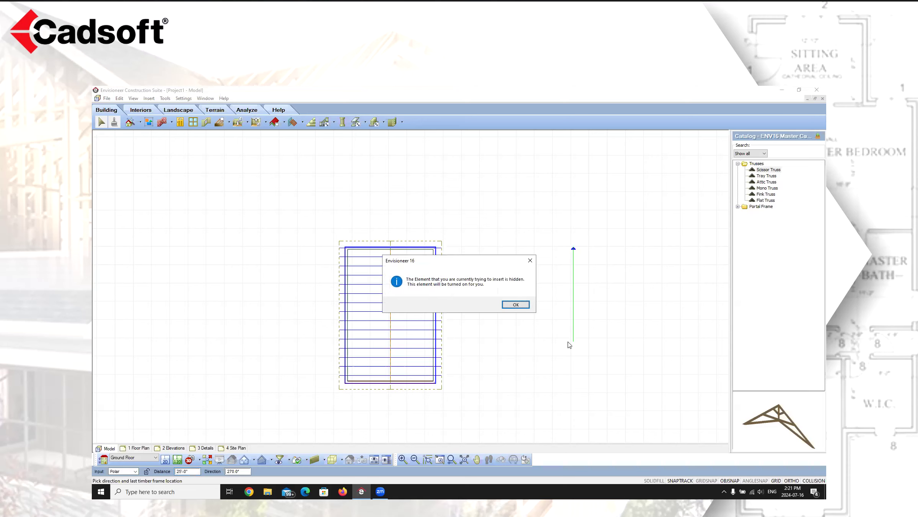
left_click(515, 305)
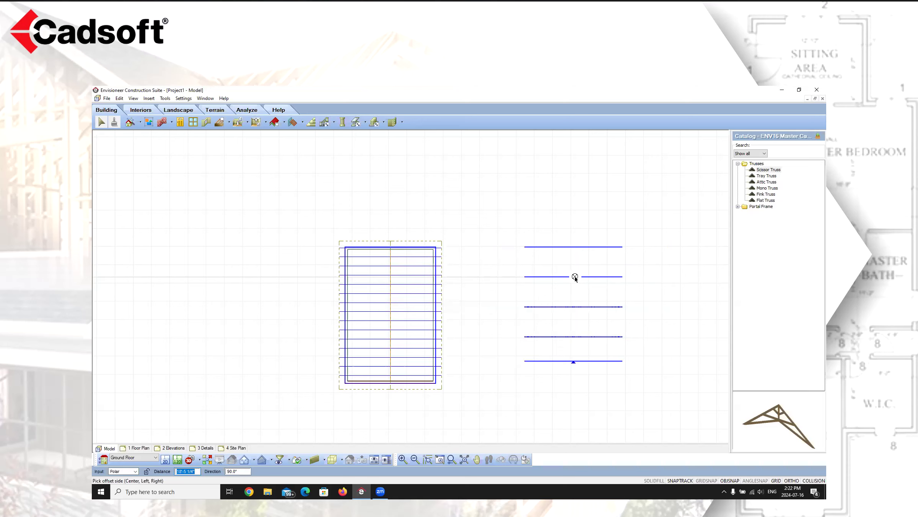
left_click(575, 277)
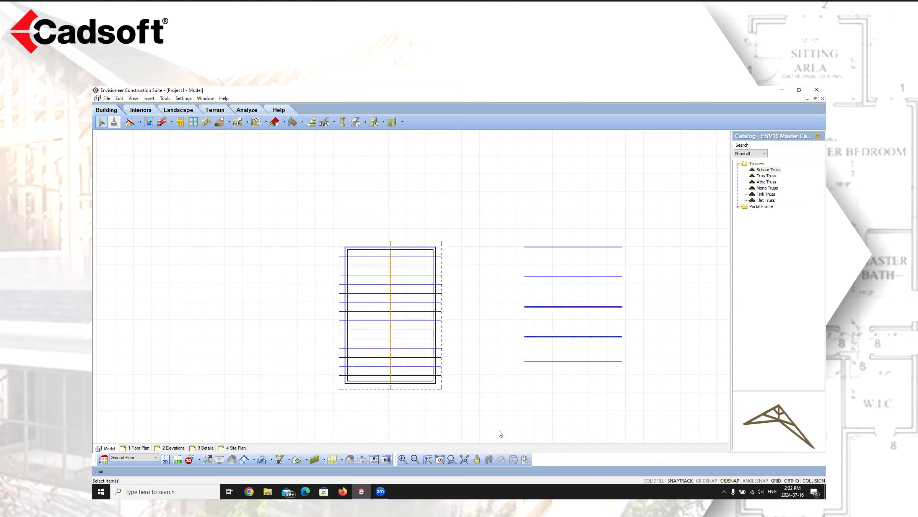
Open the scissor truss run's properties and set the support height to 8'-0" and maximum spacing to 2'-0"
left_click(571, 361)
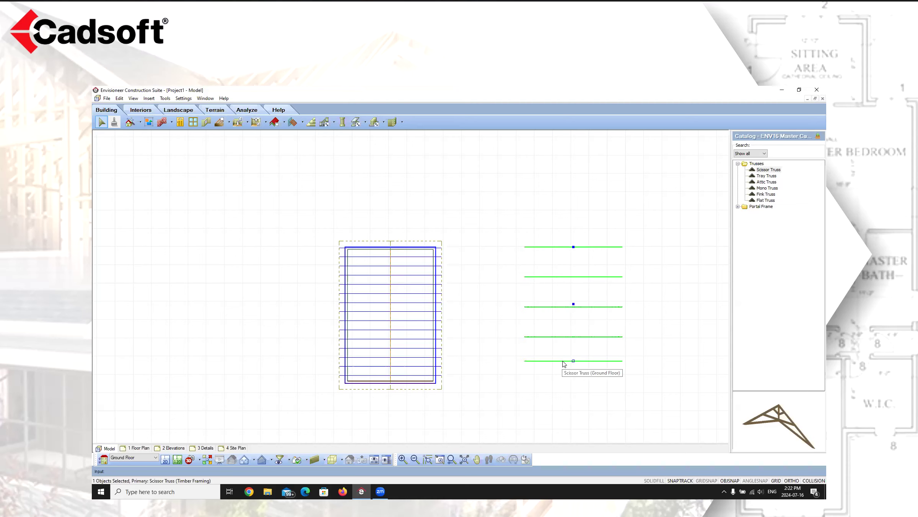
right_click(565, 361)
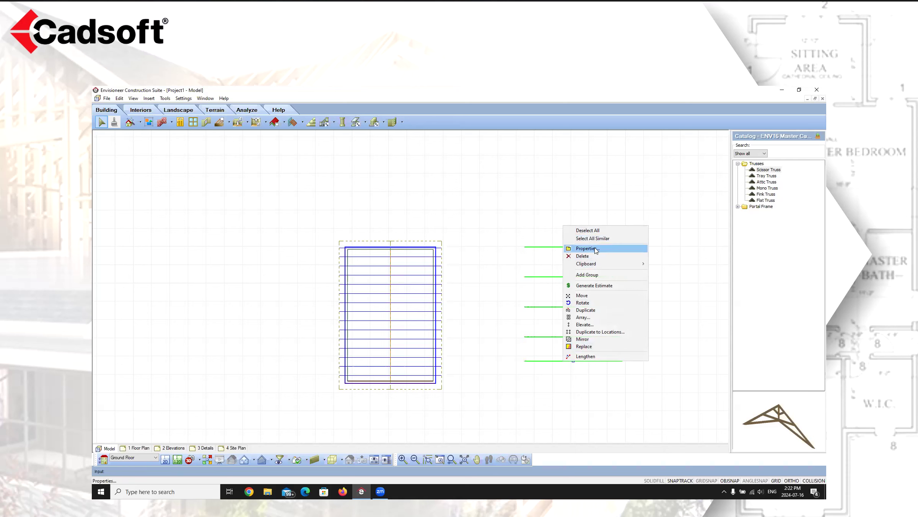
left_click(596, 249)
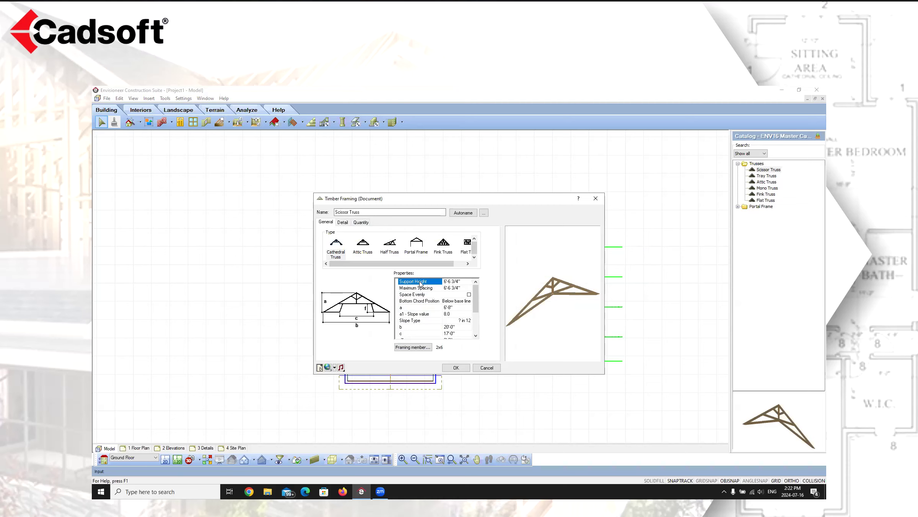
left_click(463, 282)
type("8")
left_click(462, 290)
type("2")
left_click(465, 282)
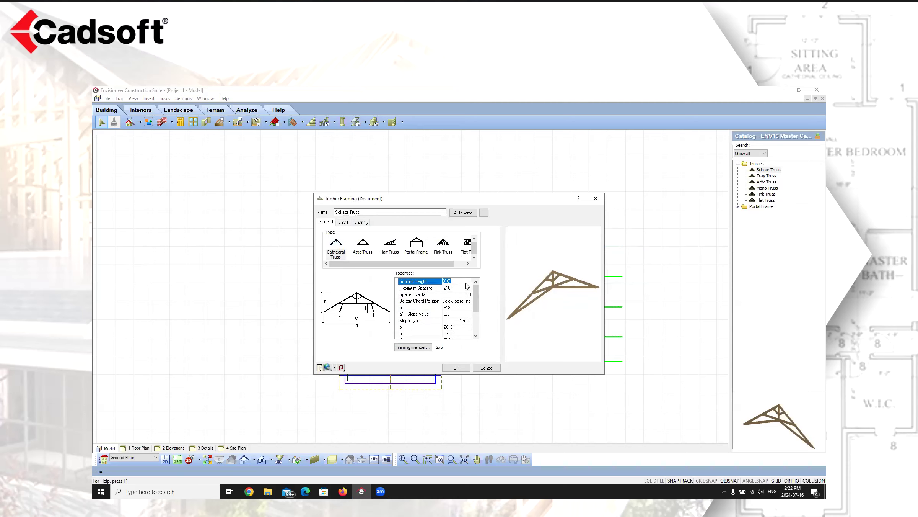
Set the scissor truss's a1 slope value to 6.0 in 12
left_click(453, 307)
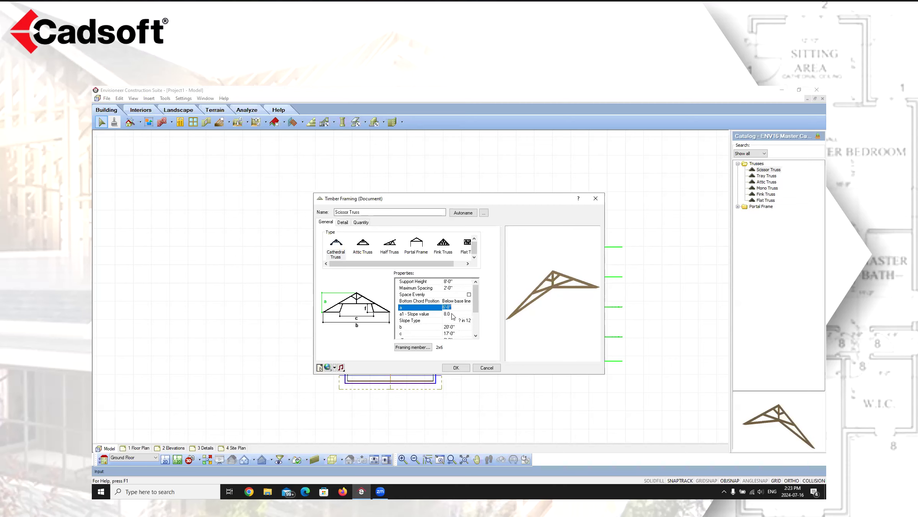
left_click(452, 314)
type("6")
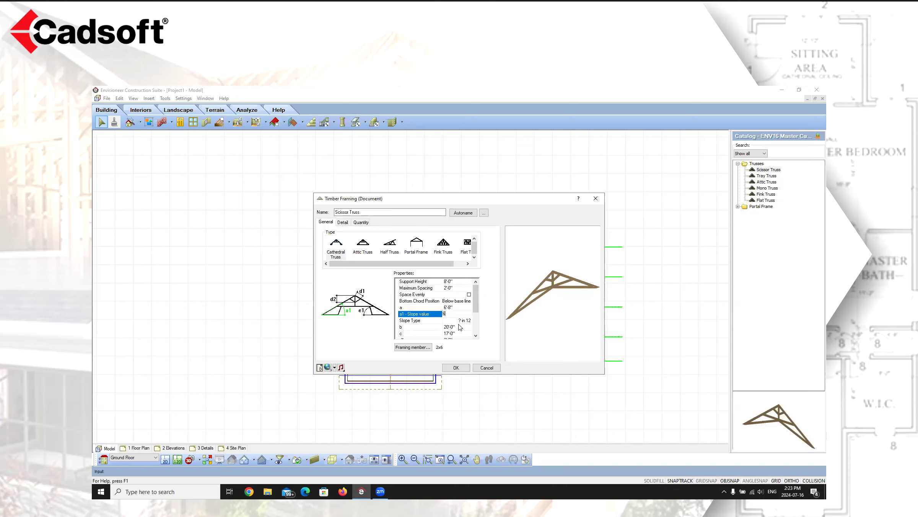
left_click(454, 327)
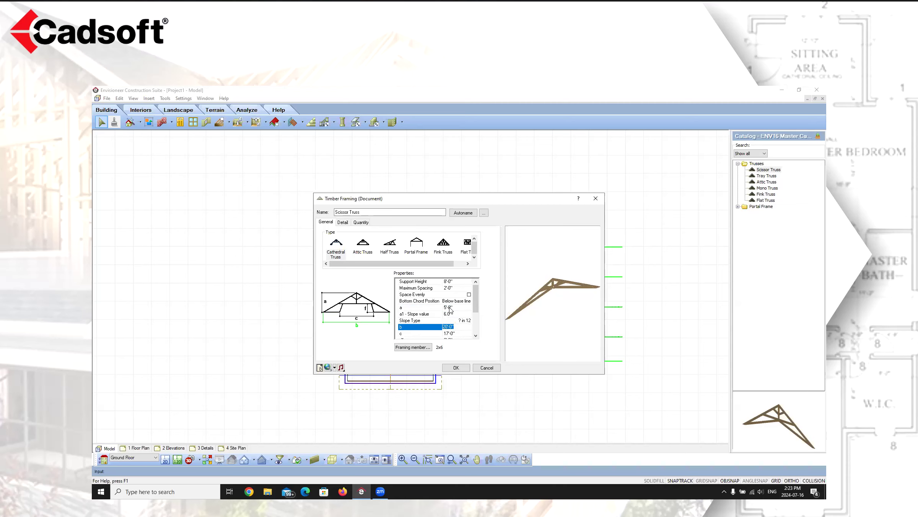
Try a 25'-0" overall span (b) for the scissor truss and set it back to 20'-0"
left_click(457, 328)
left_click_drag(460, 328, 438, 329)
type("25'")
key("Tab")
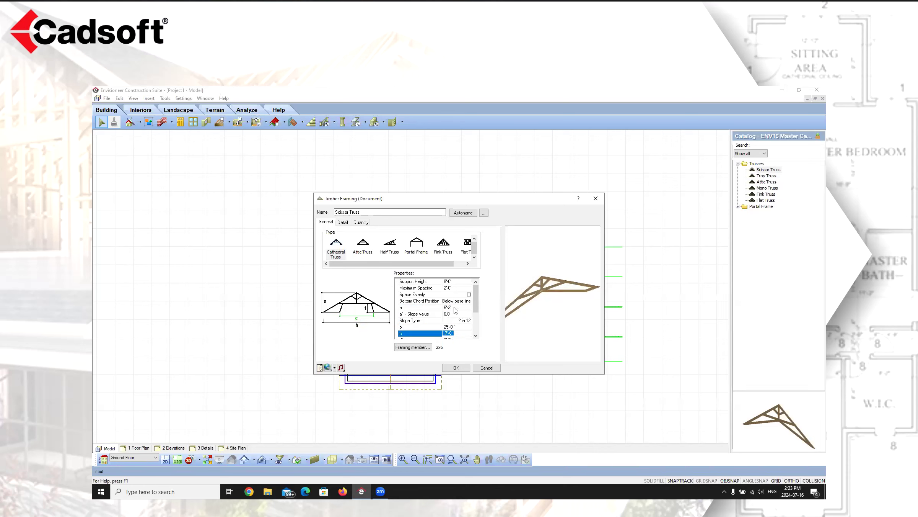
left_click(459, 327)
type("20")
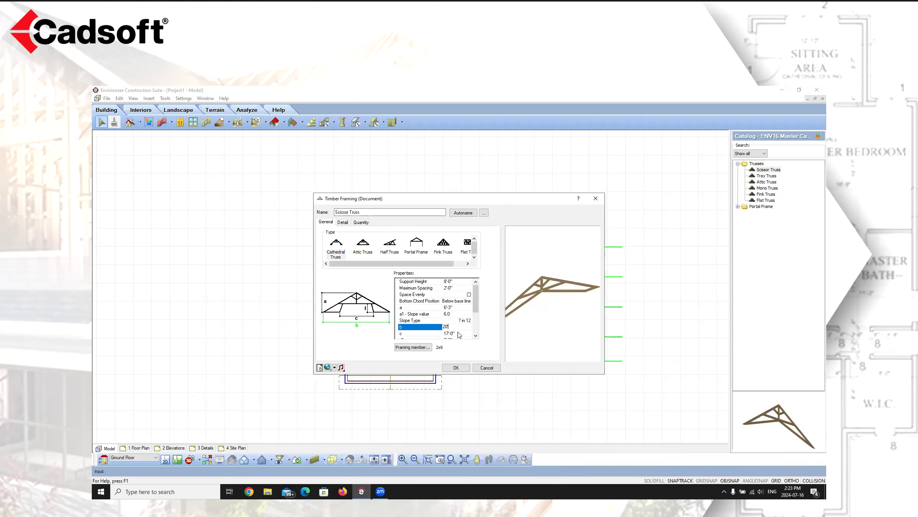
left_click(459, 333)
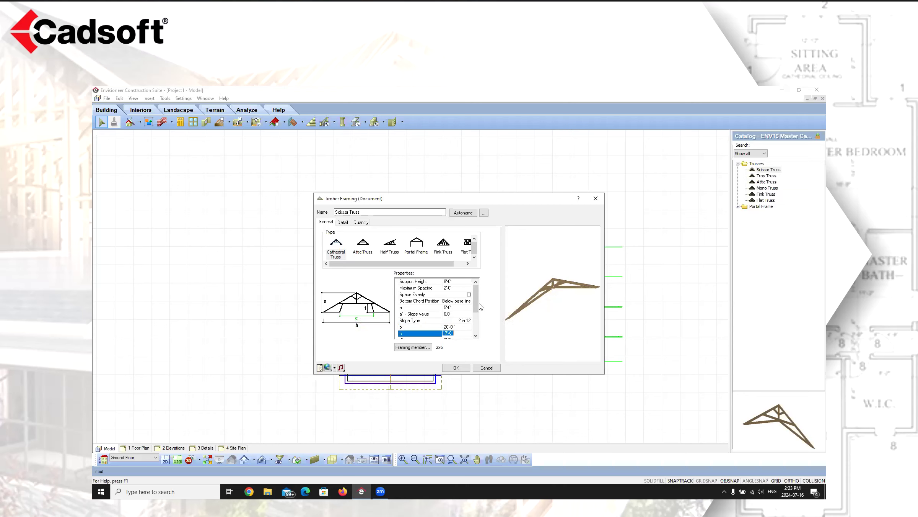
Set the scissor truss's inner span (c) to 15'-0" and rotate the preview to check its shape
left_click_drag(475, 306, 473, 314)
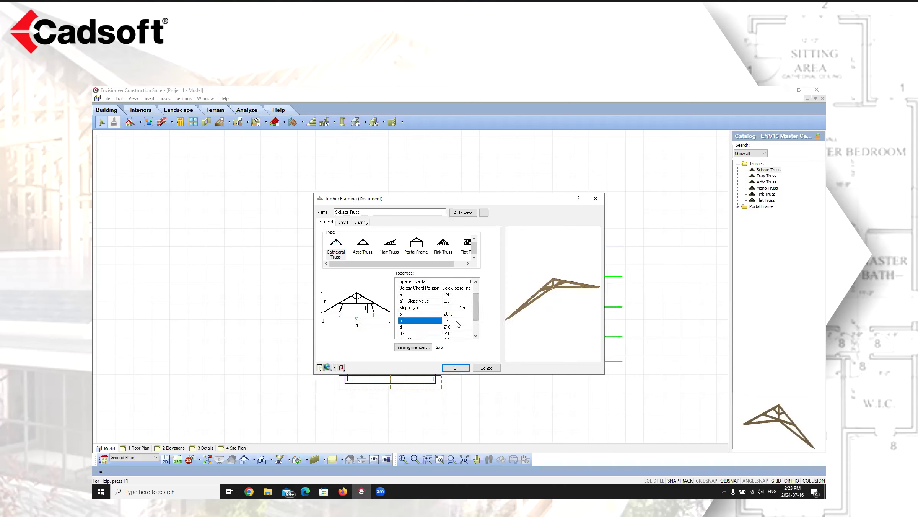
left_click(457, 321)
type("15")
left_click(456, 314)
mouse_move(532, 316)
left_mouse_down()
mouse_move(539, 311)
mouse_move(524, 306)
left_mouse_up()
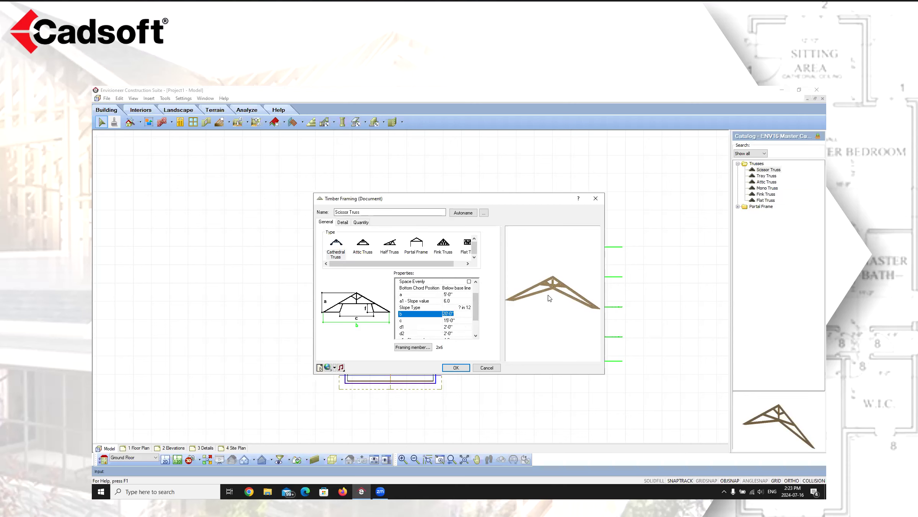
left_click(461, 321)
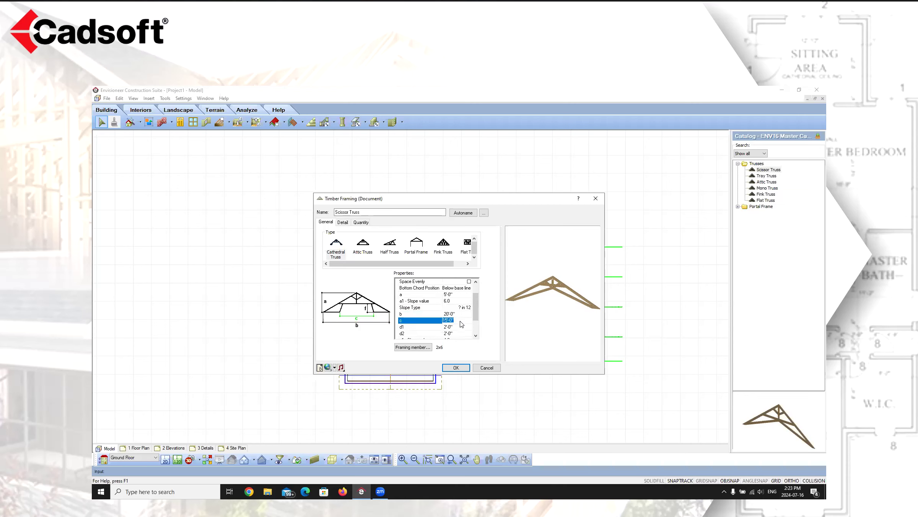
Set the scissor truss's d1 dimension to 1'-0"
left_click(459, 327)
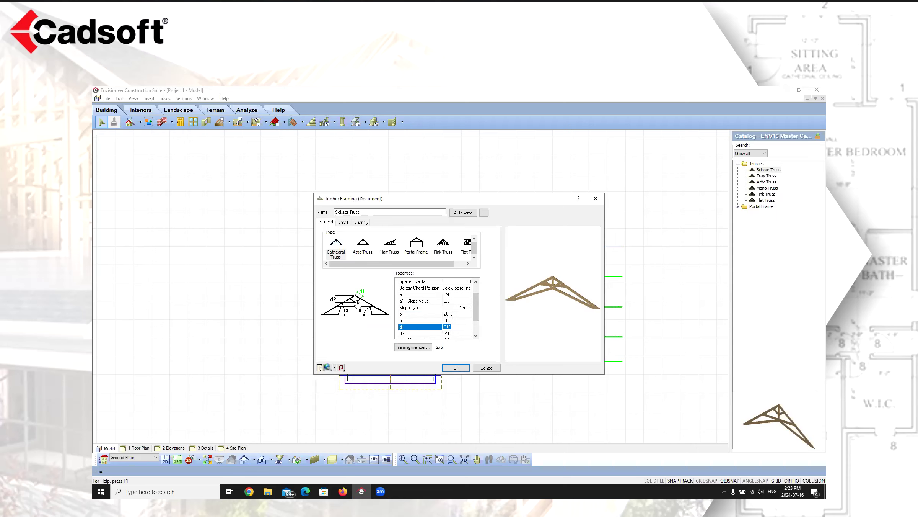
type("1'")
left_click(459, 320)
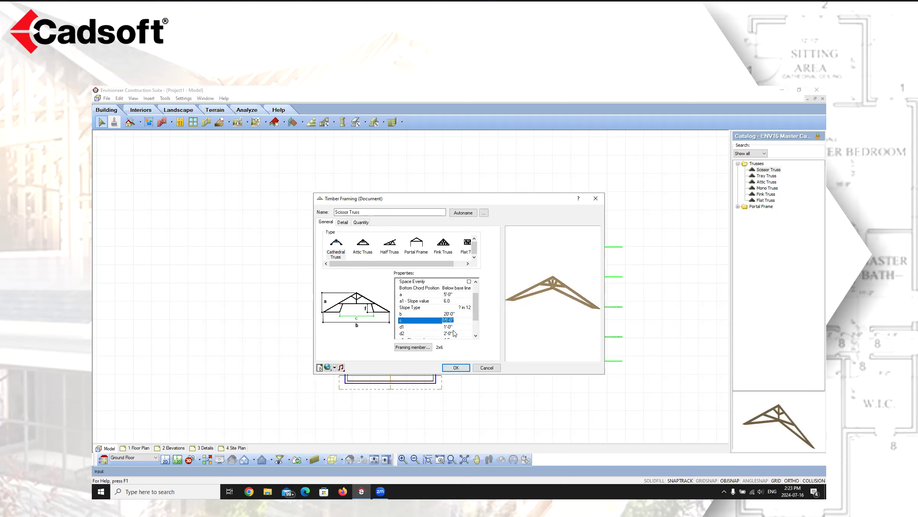
Check the scissor truss's framing member in the catalog, keep 2x6, and apply the truss settings
left_click(423, 347)
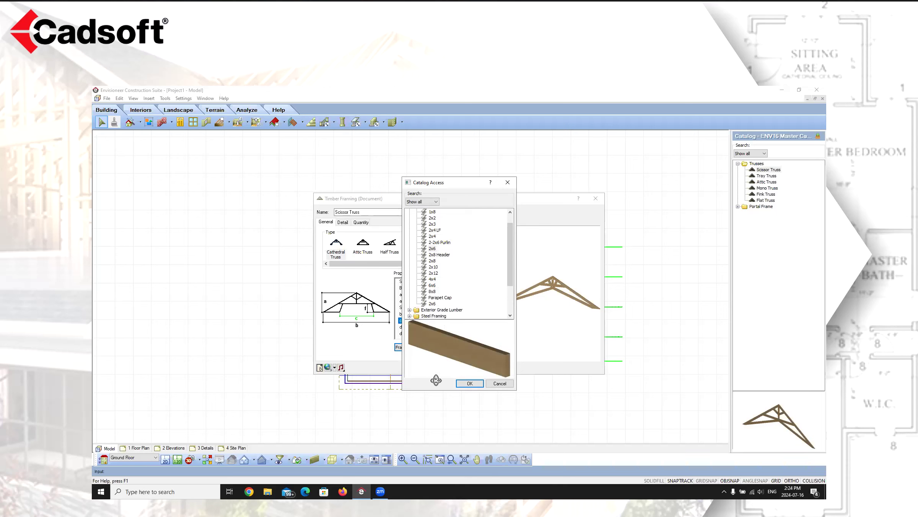
left_click(470, 383)
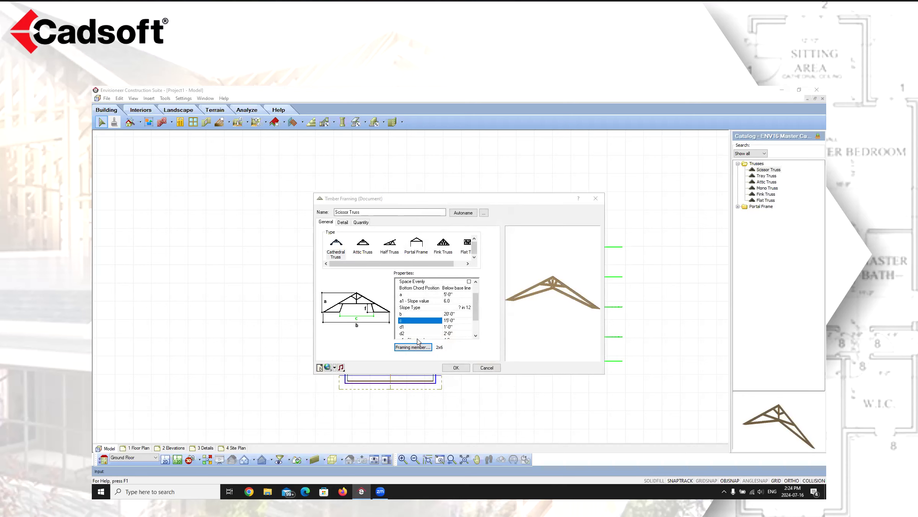
left_click(459, 368)
key("Escape")
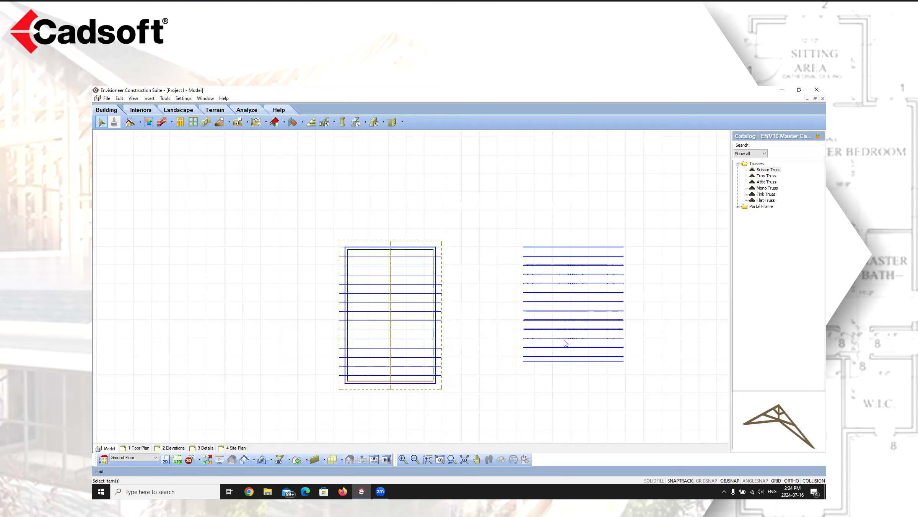
Show the model in 3D perspective and move the camera to inspect the scissor truss run beside the building
left_click(199, 459)
left_click(209, 440)
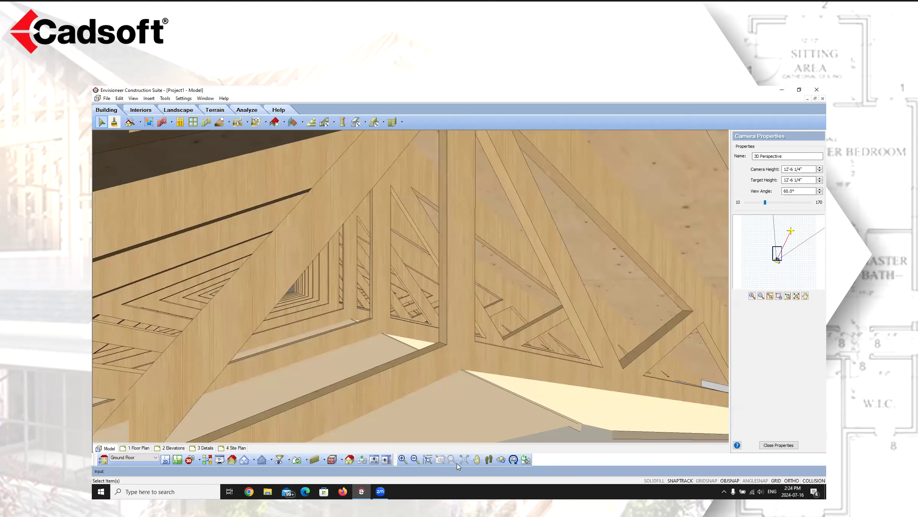
left_click(477, 460)
left_click_drag(432, 411, 411, 400)
right_click(264, 309)
left_click(309, 315)
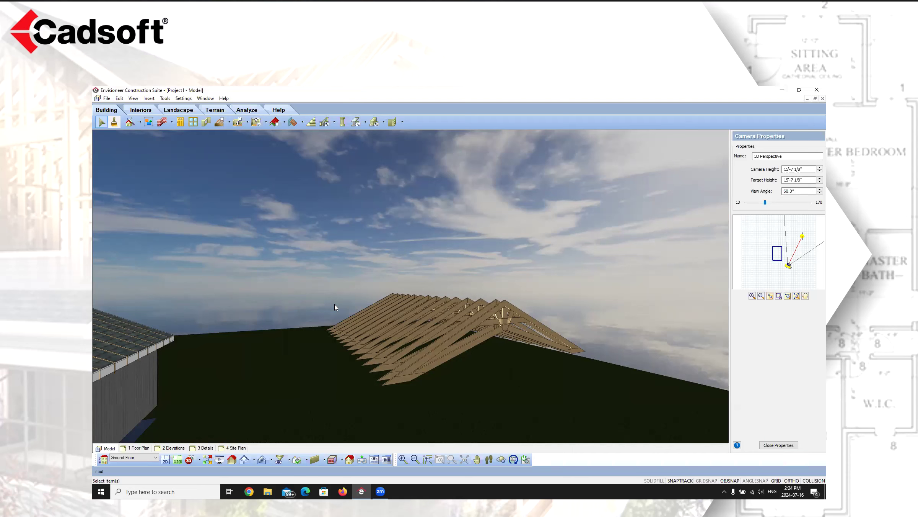
Return to the 2D plan, try placing a single Tray Truss timber frame above the scissor truss run, and delete it
left_click(165, 459)
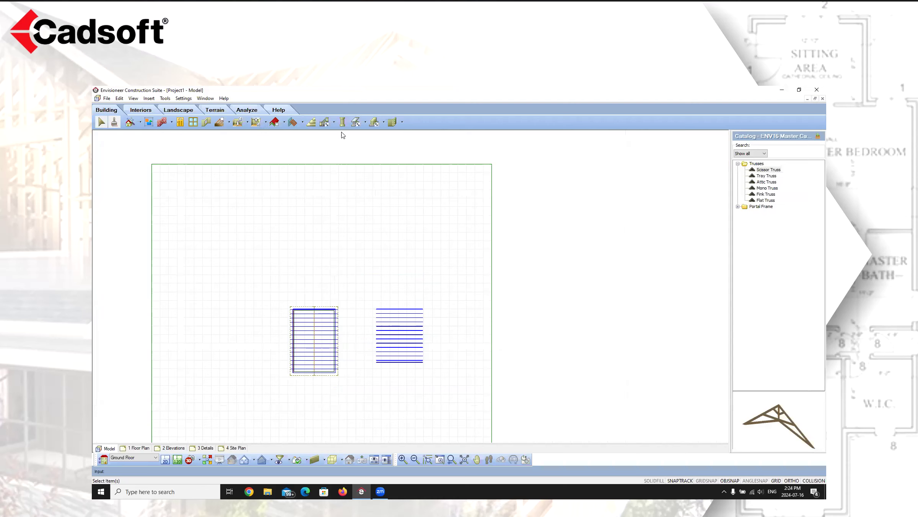
left_click(364, 122)
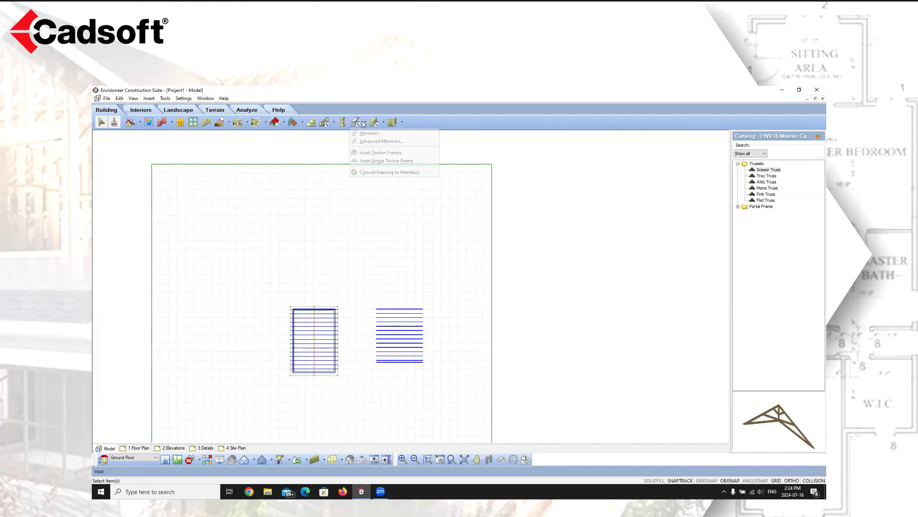
left_click(370, 163)
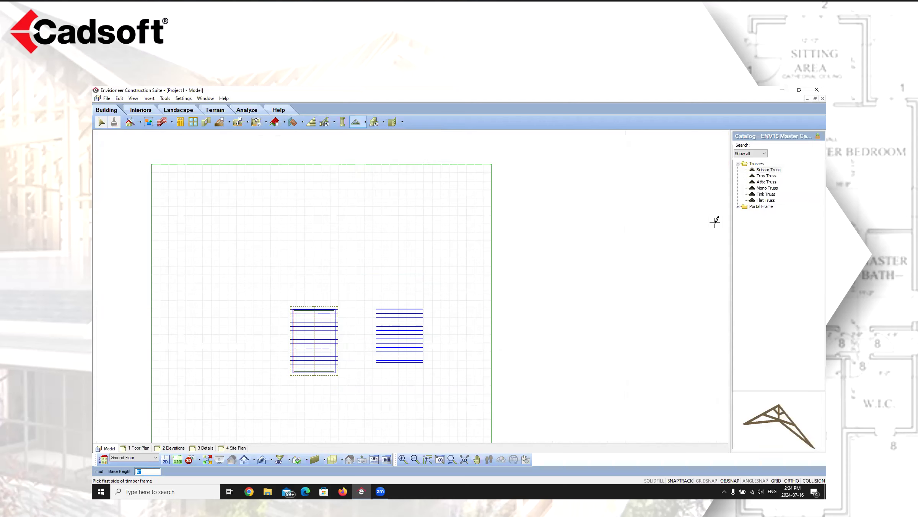
left_click(772, 176)
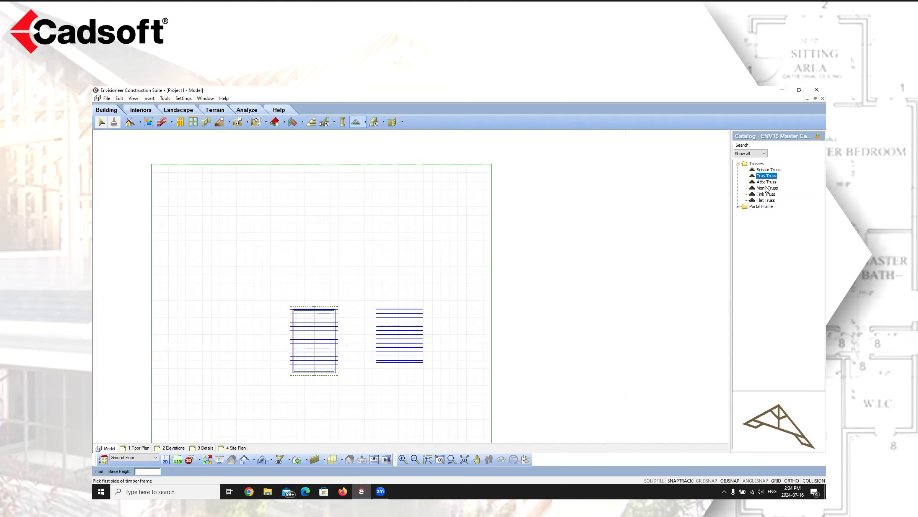
left_click(394, 247)
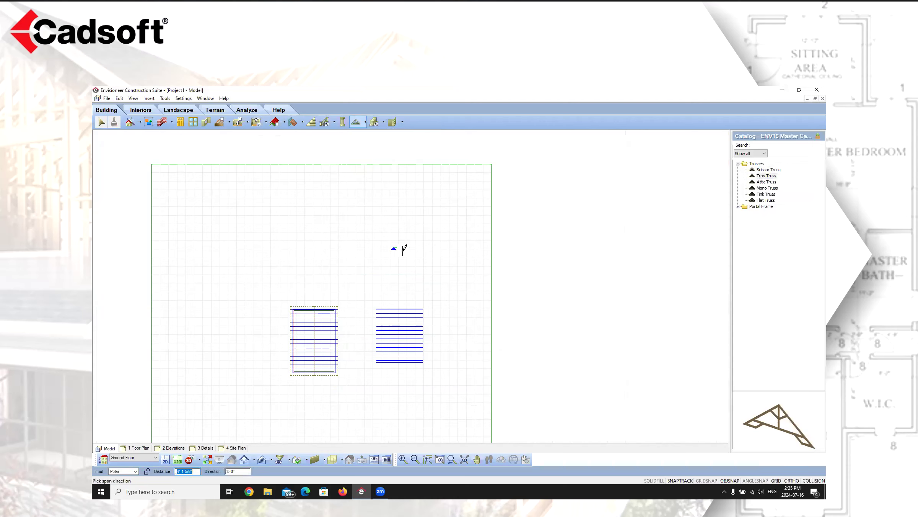
left_click(440, 247)
scroll(424, 268, "up", 2)
left_click(420, 238)
key("Delete")
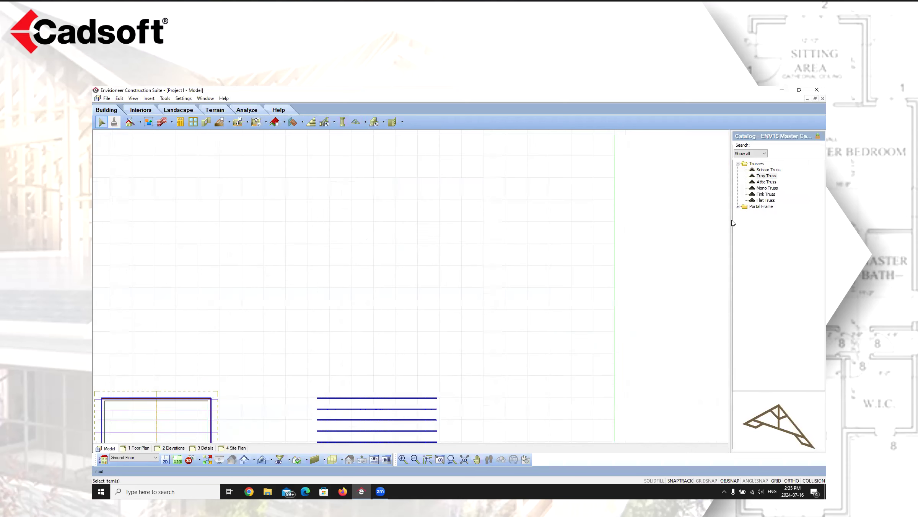
Insert a single Tray Truss timber frame horizontally above the scissor truss run, entering a span distance of 25
left_click(766, 175)
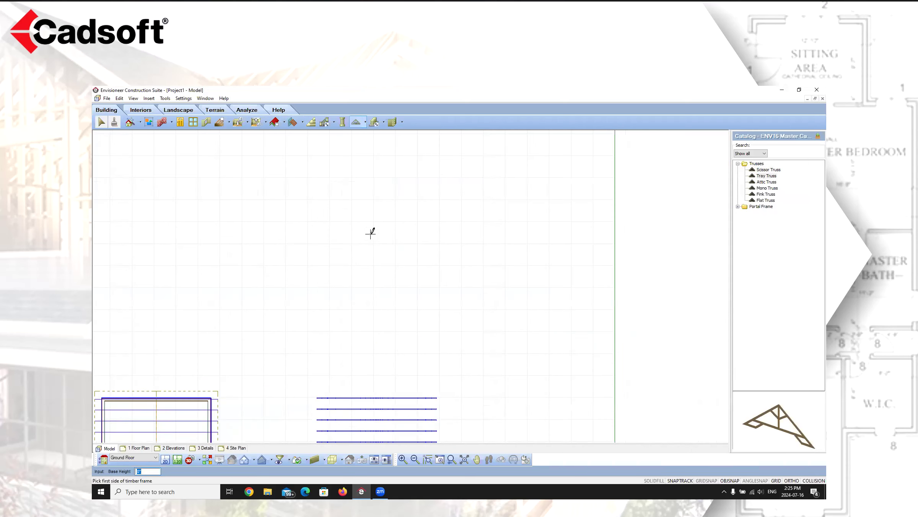
left_click(332, 223)
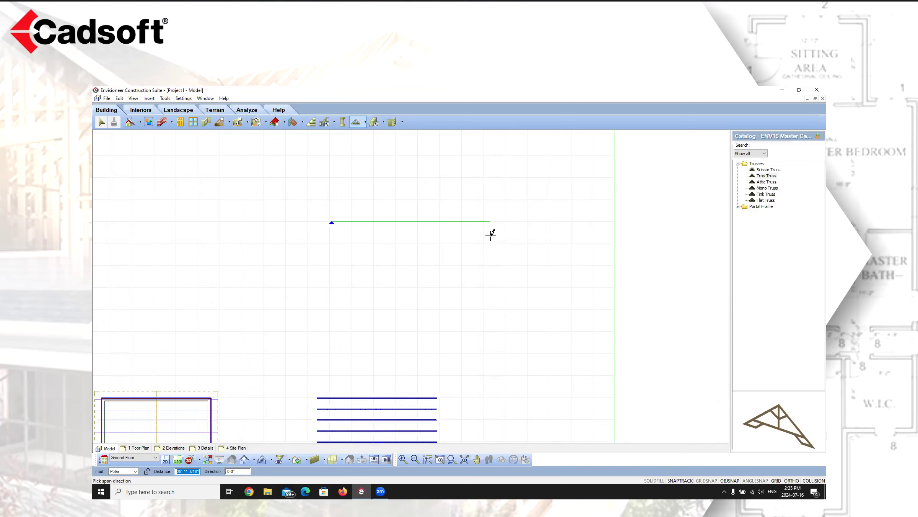
type("25")
key("Return")
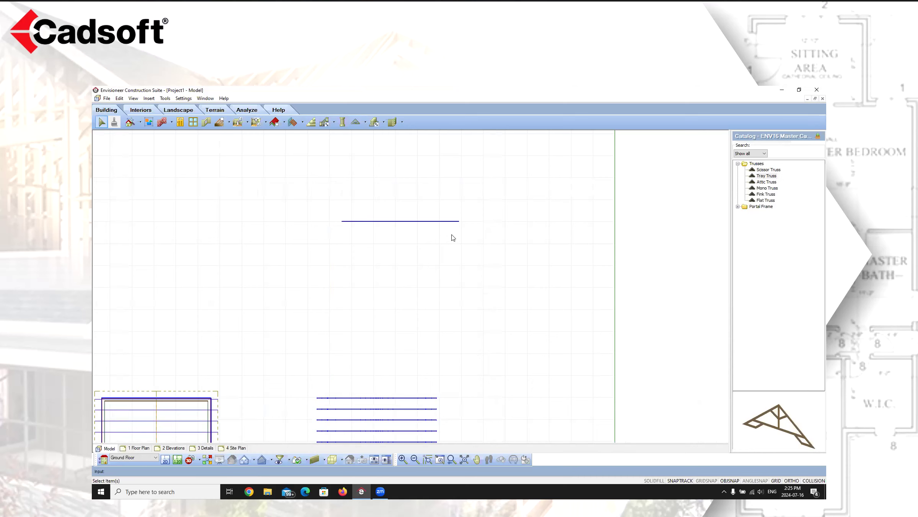
scroll(430, 221, "up", 1)
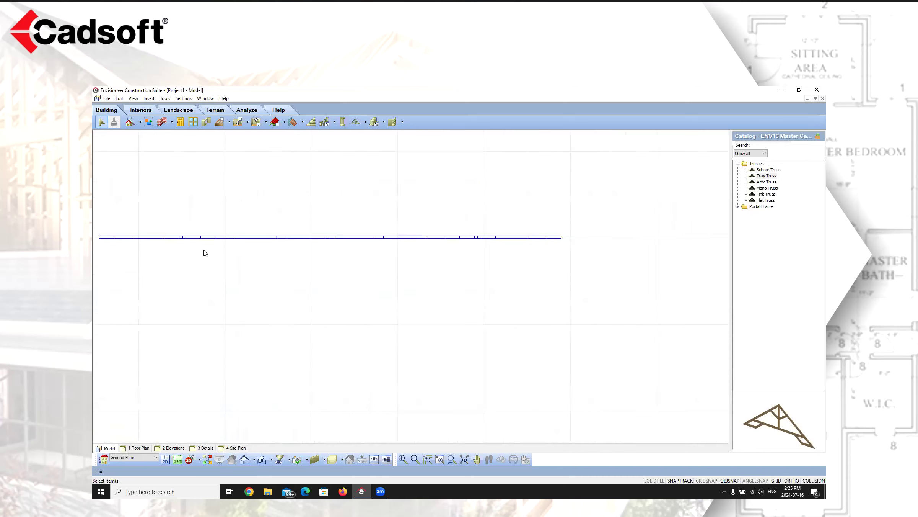
Switch to the 3D perspective and move the camera past the scissor trusses to view the single tray truss
left_click(189, 459)
left_click(207, 441)
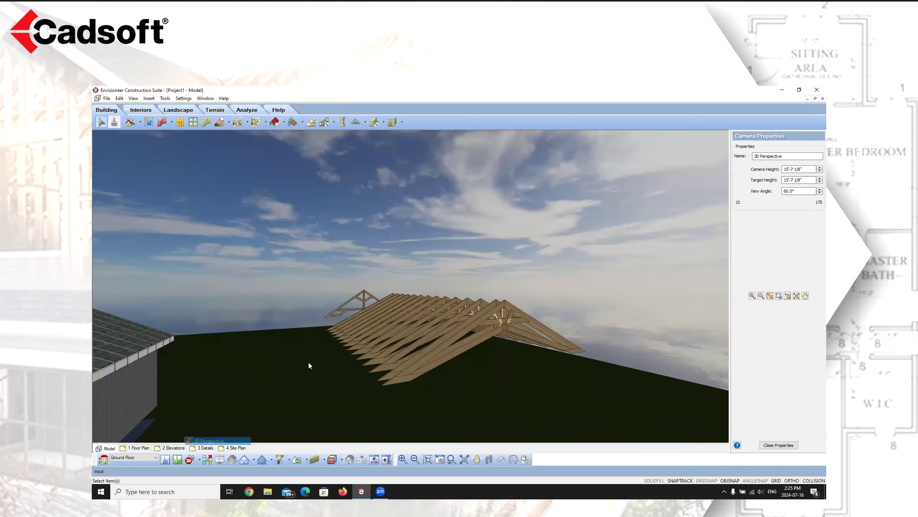
left_click(491, 460)
left_click_drag(421, 352, 442, 268)
right_click(441, 269)
left_click(467, 273)
Review the tray truss's timber framing properties and close them without changes
left_click(419, 316)
double_click(420, 317)
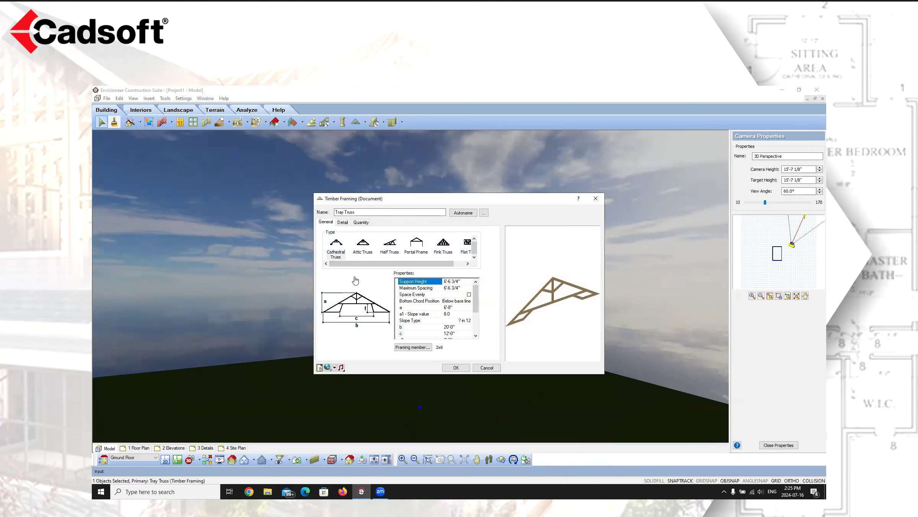
left_click(488, 368)
left_click(555, 292)
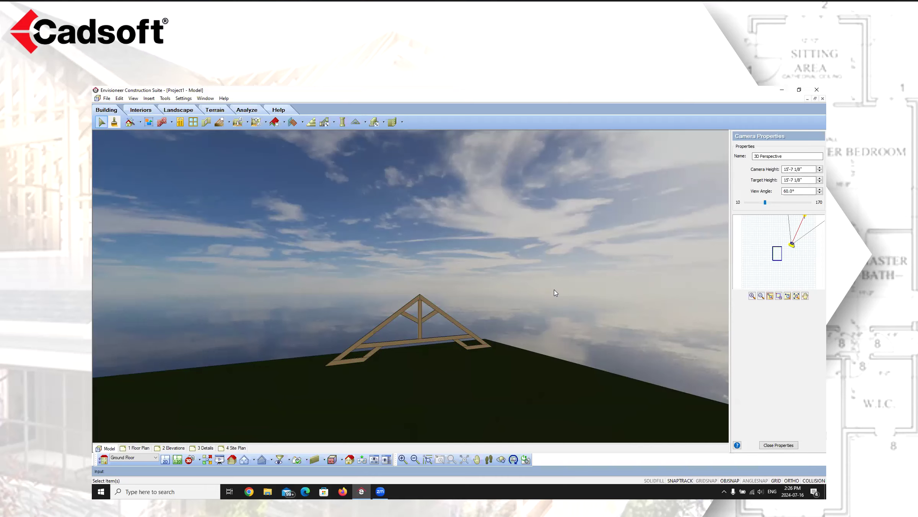
Return to the 2D plan and review the gable roof's framing specification without changing it
left_click(165, 460)
scroll(374, 297, "down", 6)
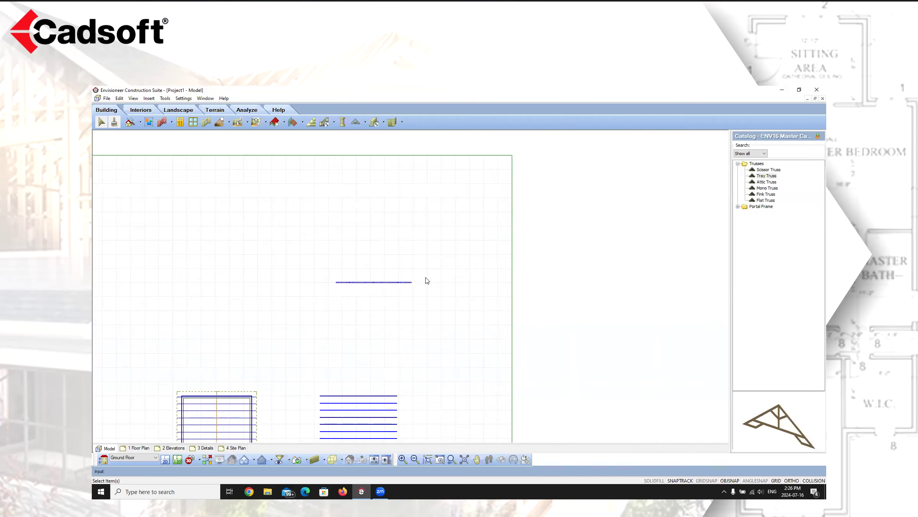
scroll(376, 332, "up", 3)
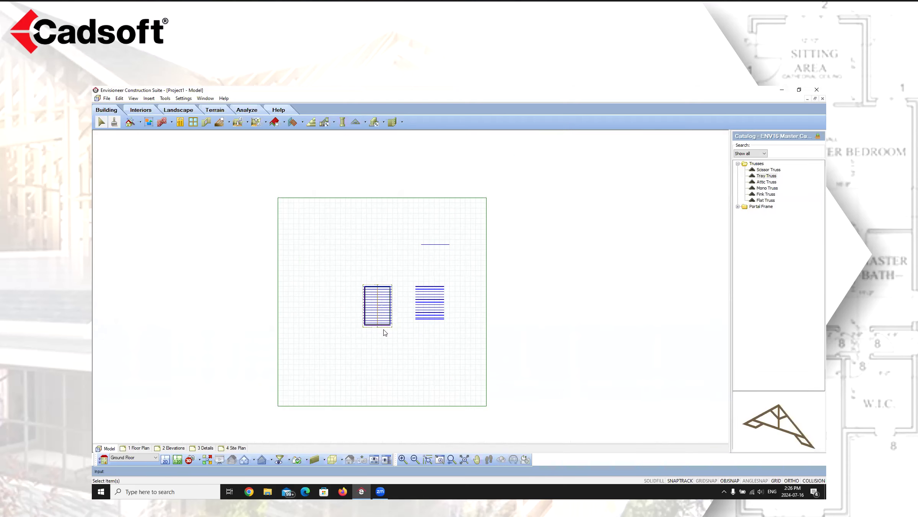
scroll(385, 333, "up", 1)
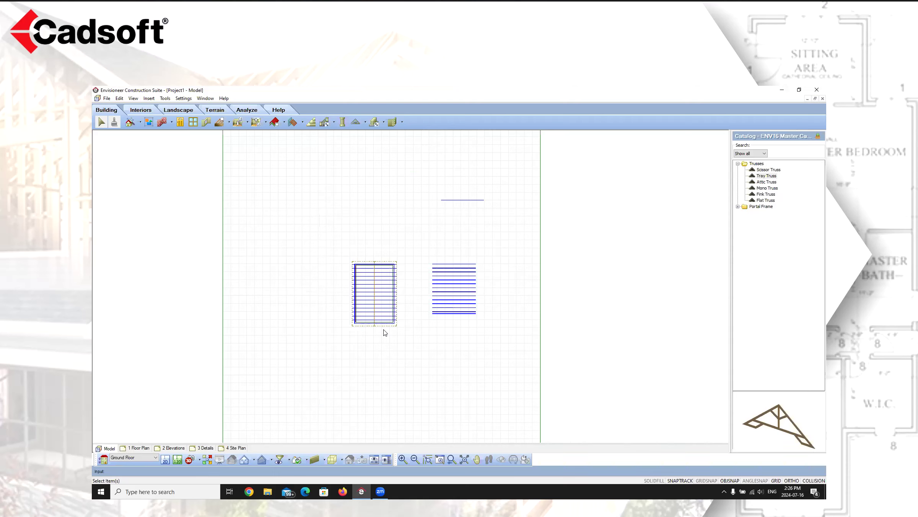
double_click(380, 329)
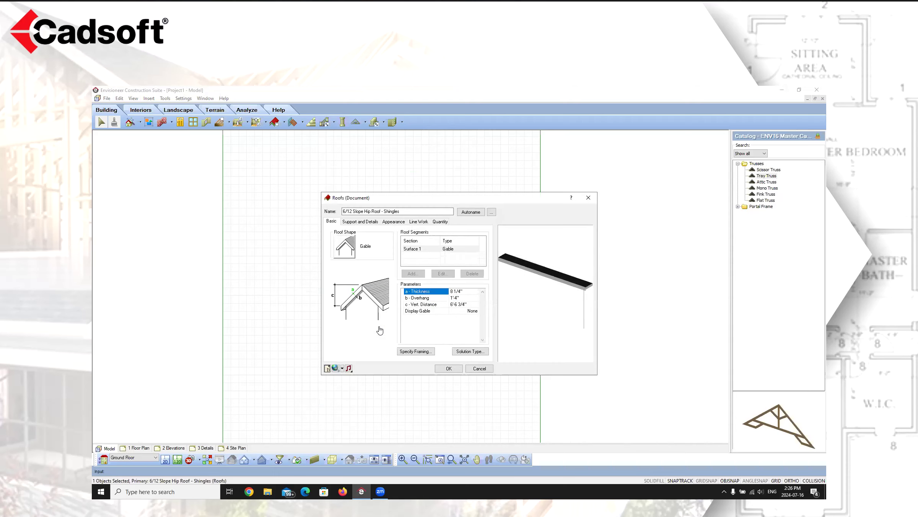
left_click(415, 352)
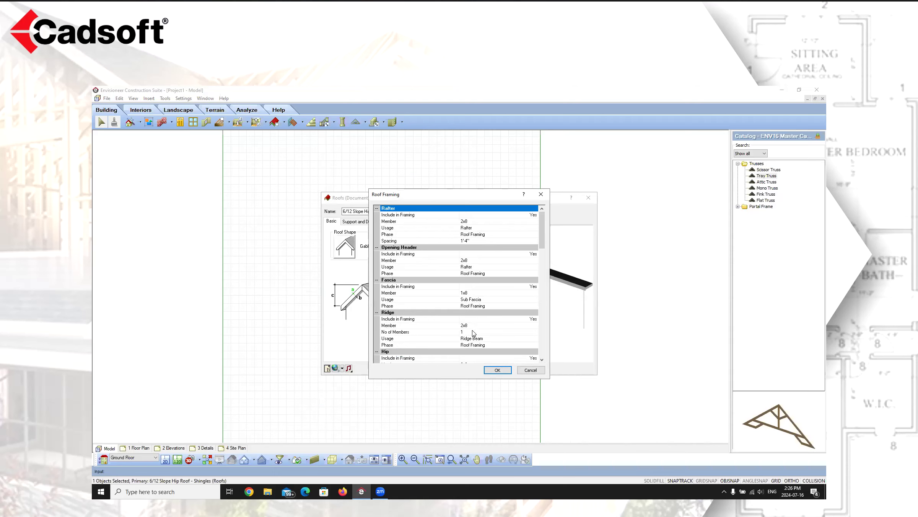
left_click(525, 370)
left_click(481, 368)
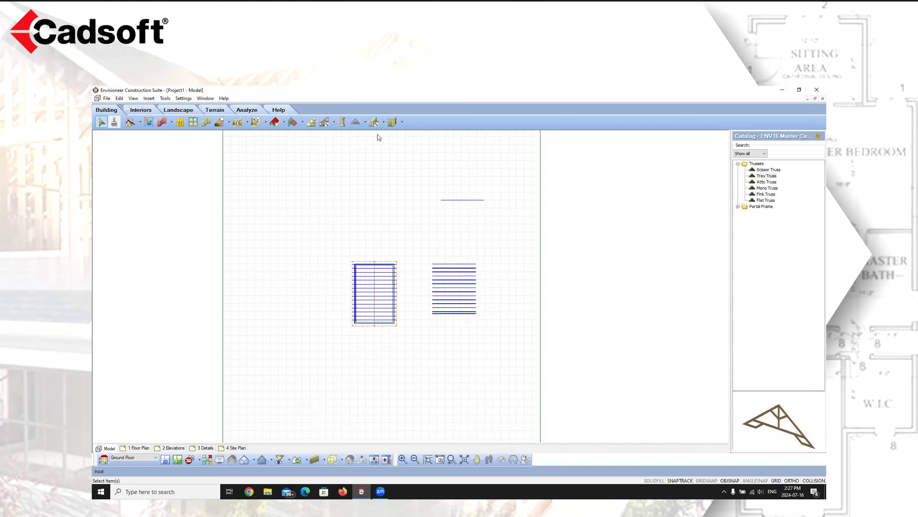
Delete the single tray truss above the scissor truss run
left_click(383, 122)
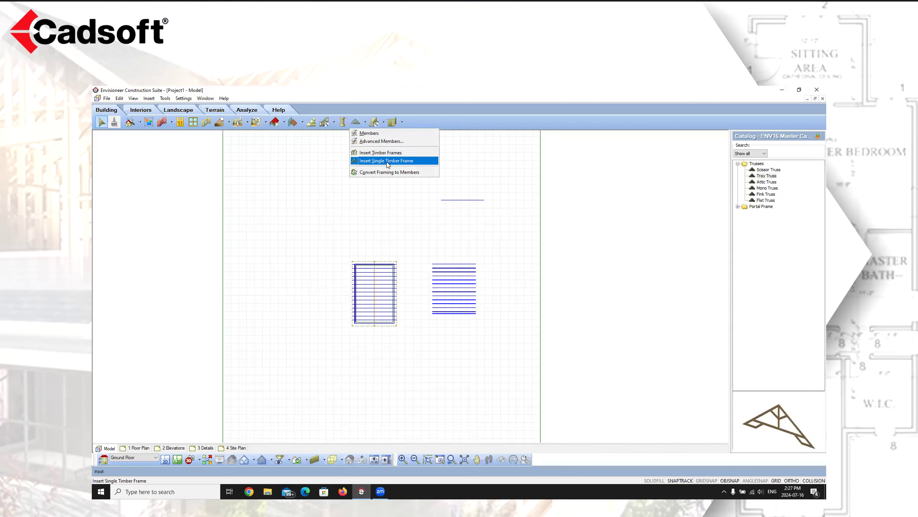
left_click(387, 164)
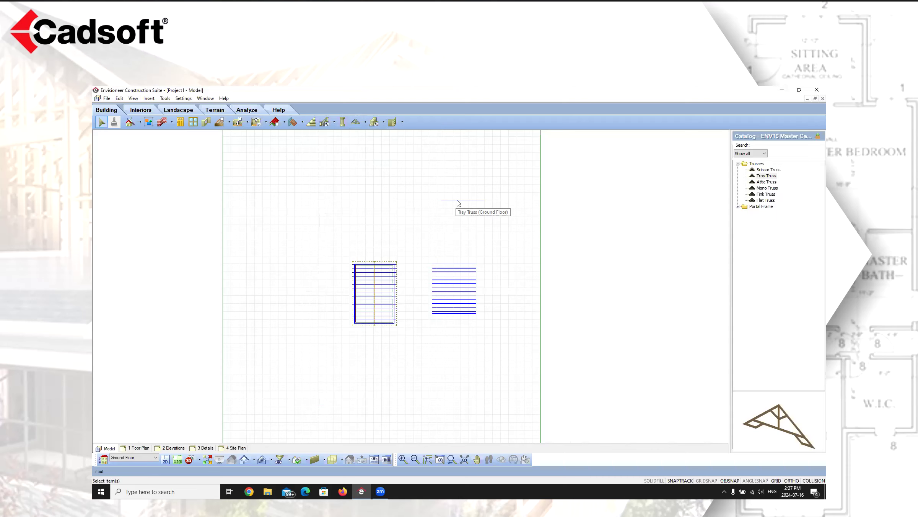
left_click(458, 201)
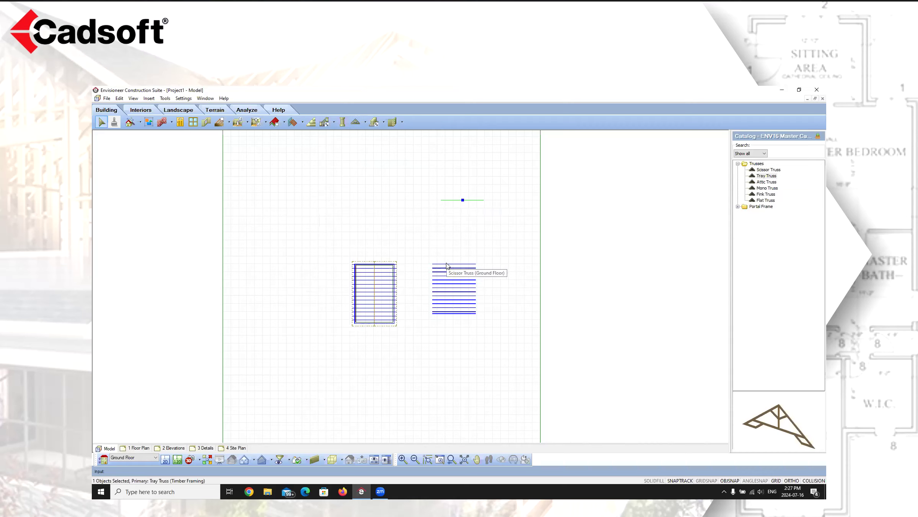
key("Delete")
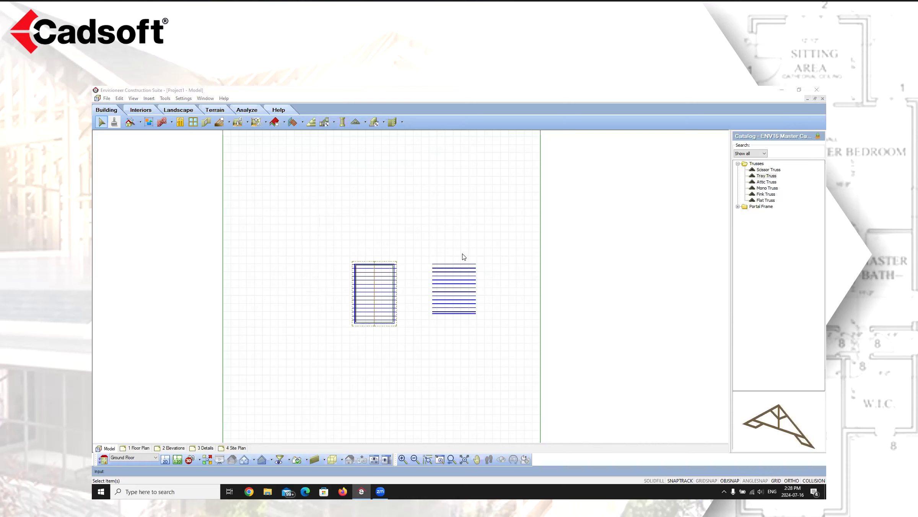
left_click(627, 176)
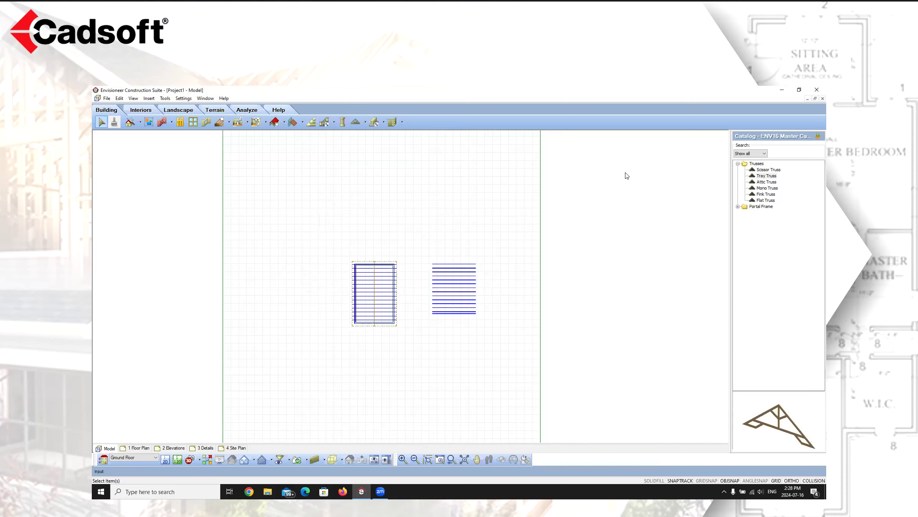